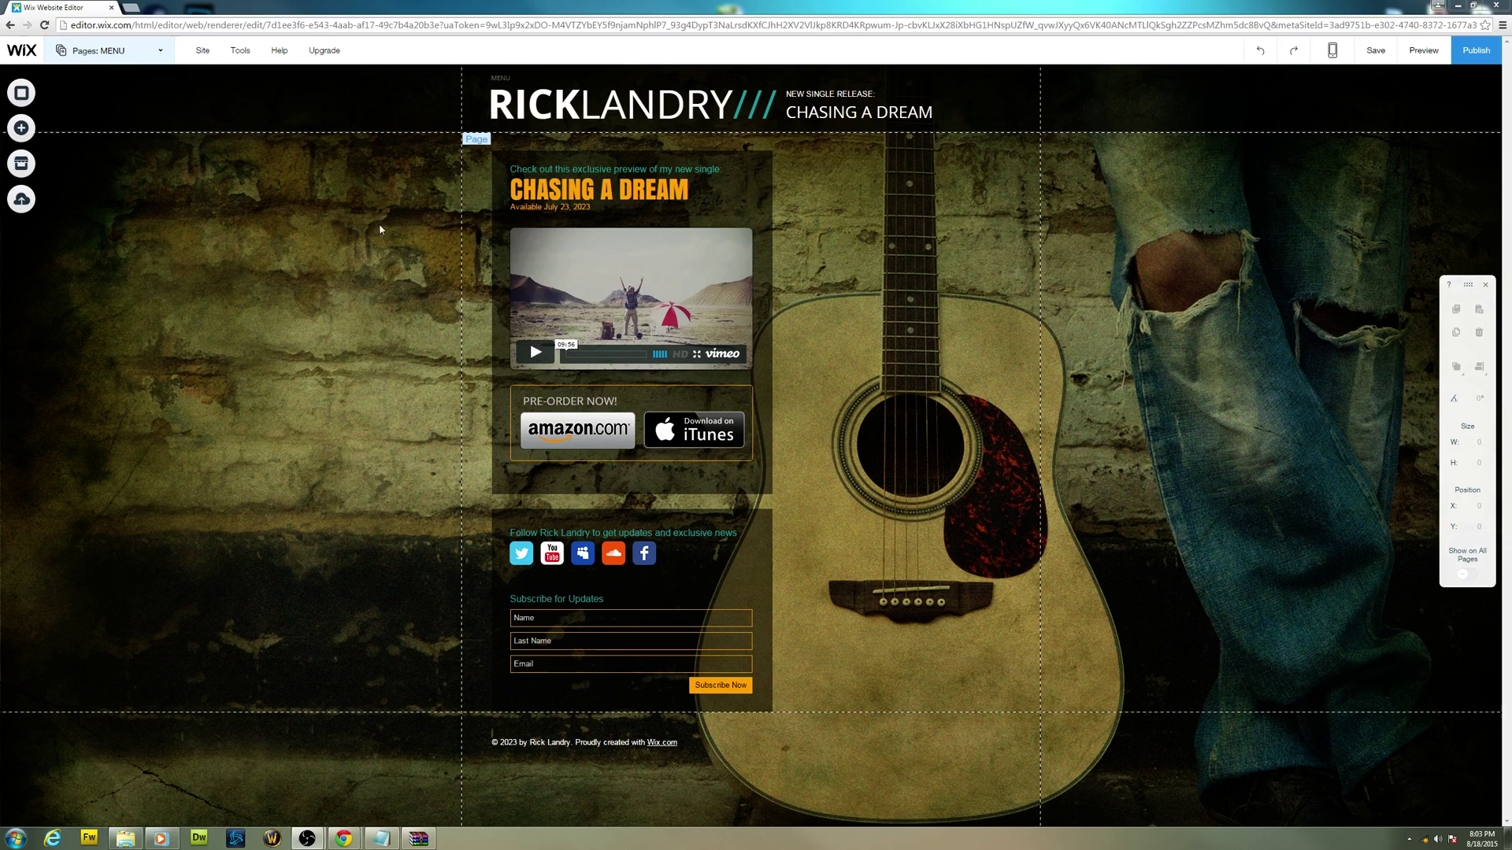
Step: Lower the Follow-and-Subscribe box slightly, to position 49, 766 beneath the pre-order box
click(957, 316)
mouse_move(696, 161)
mouse_down()
mouse_move(795, 158)
mouse_move(650, 163)
mouse_move(691, 158)
mouse_up()
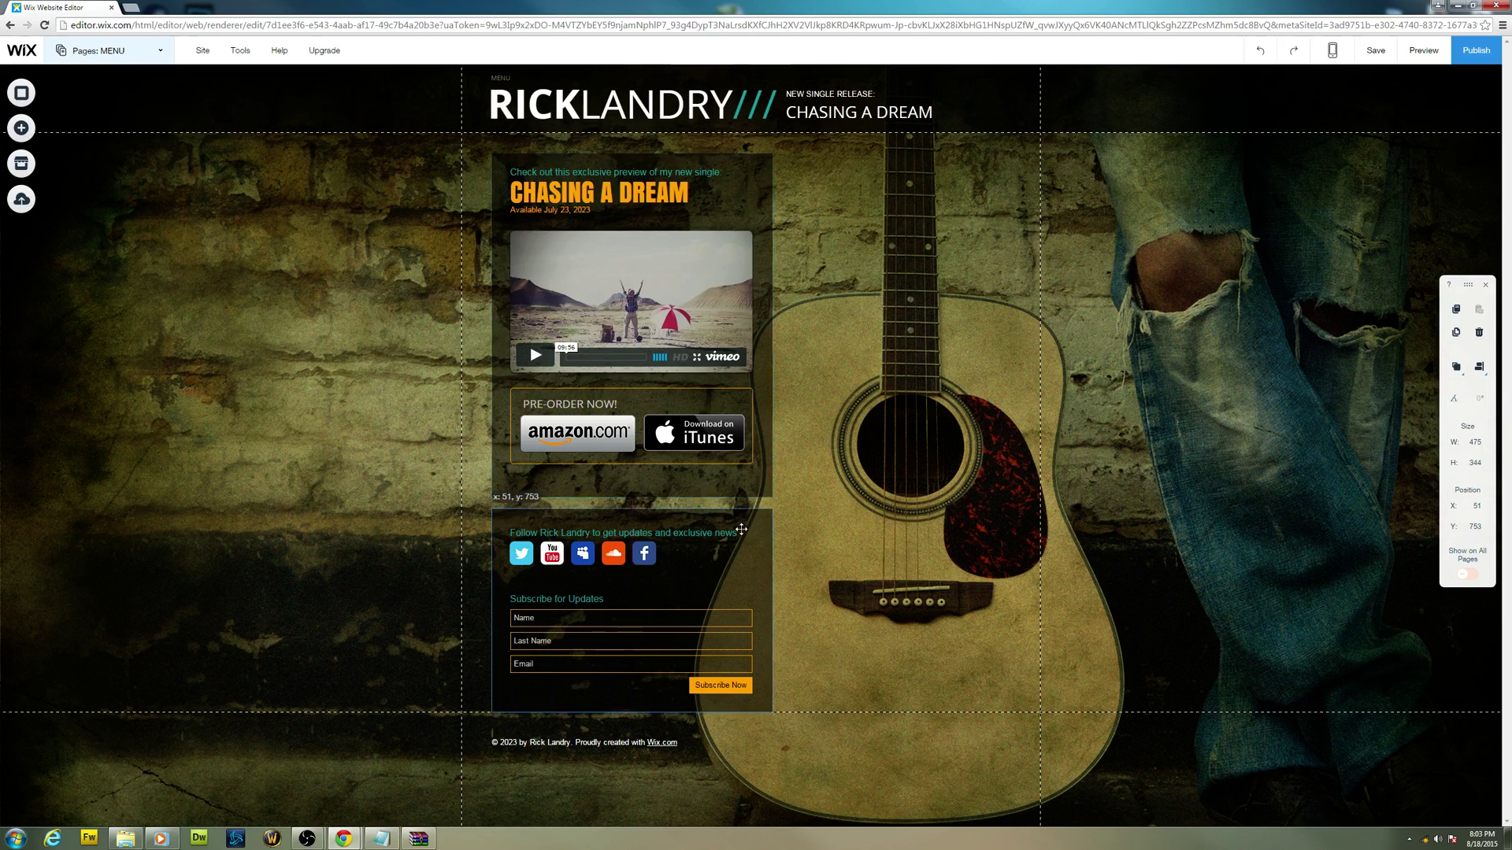
drag(741, 518, 741, 532)
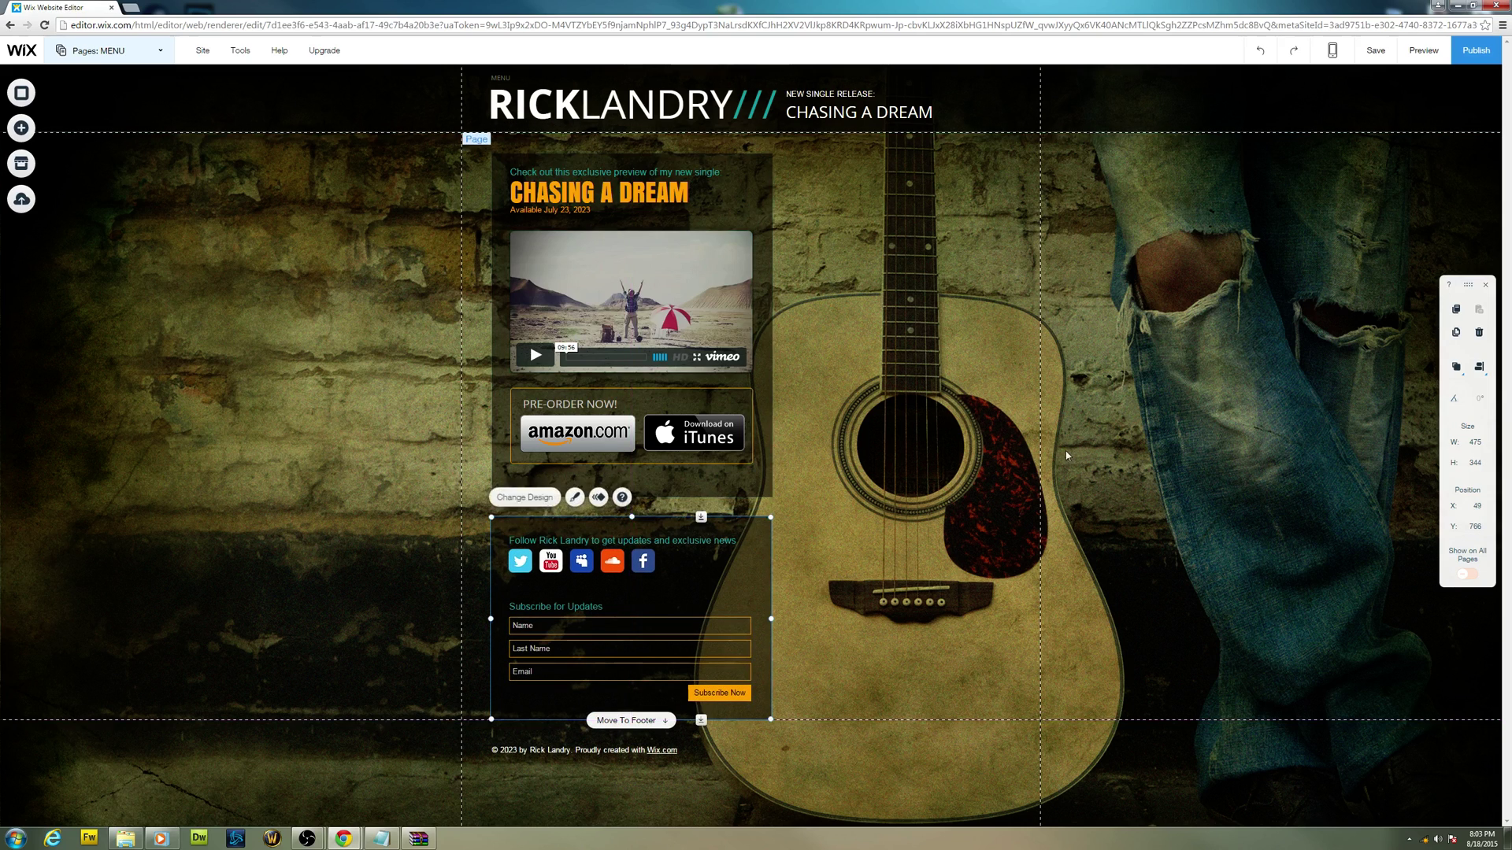
Step: Insert an HTML Code element (230 by 190 at 375, 550) from the Add panel's More category
click(1065, 450)
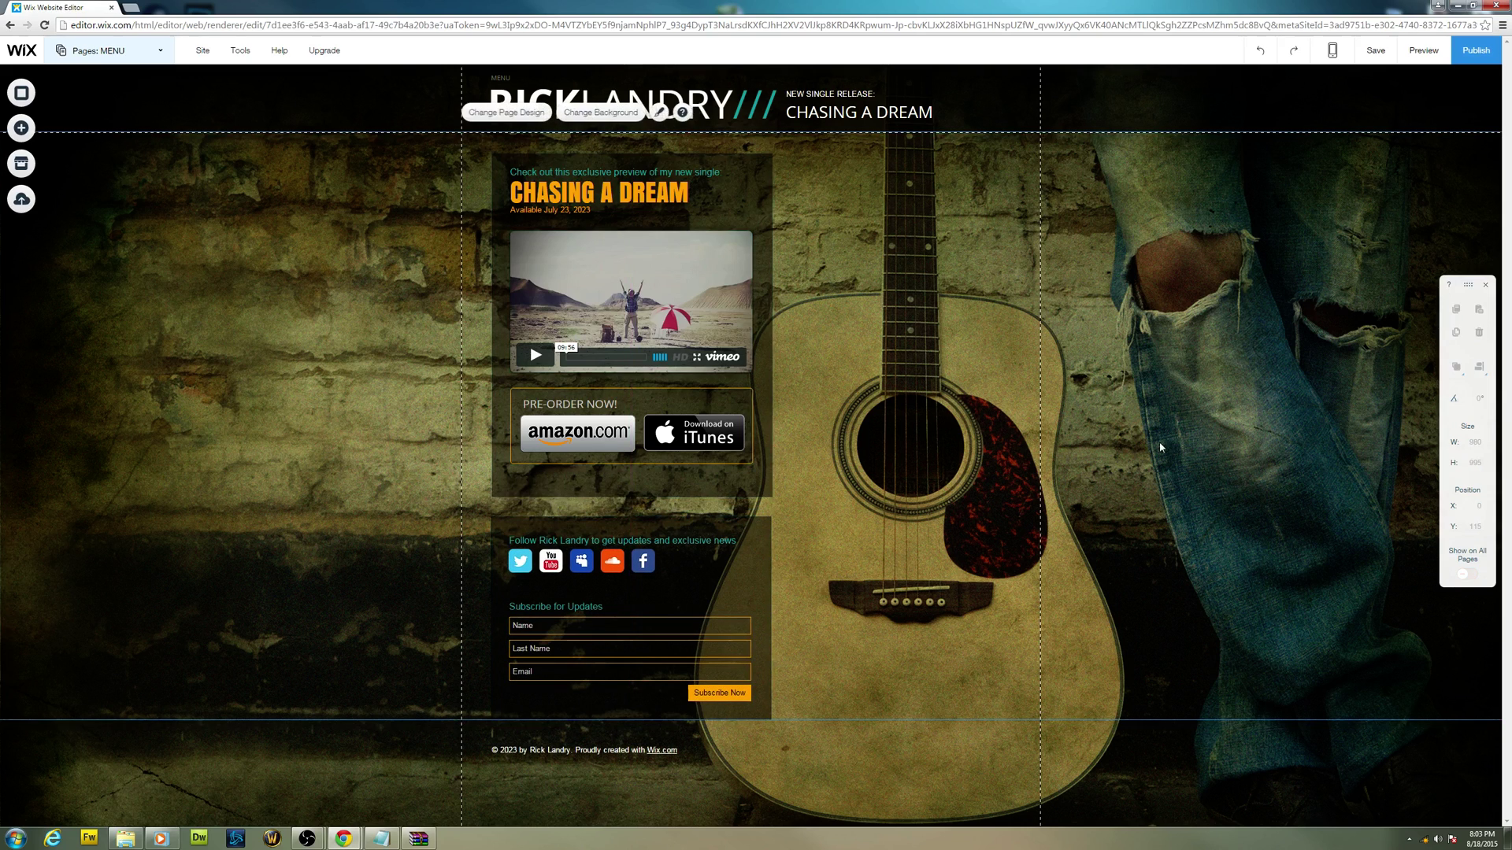
click(26, 134)
click(68, 133)
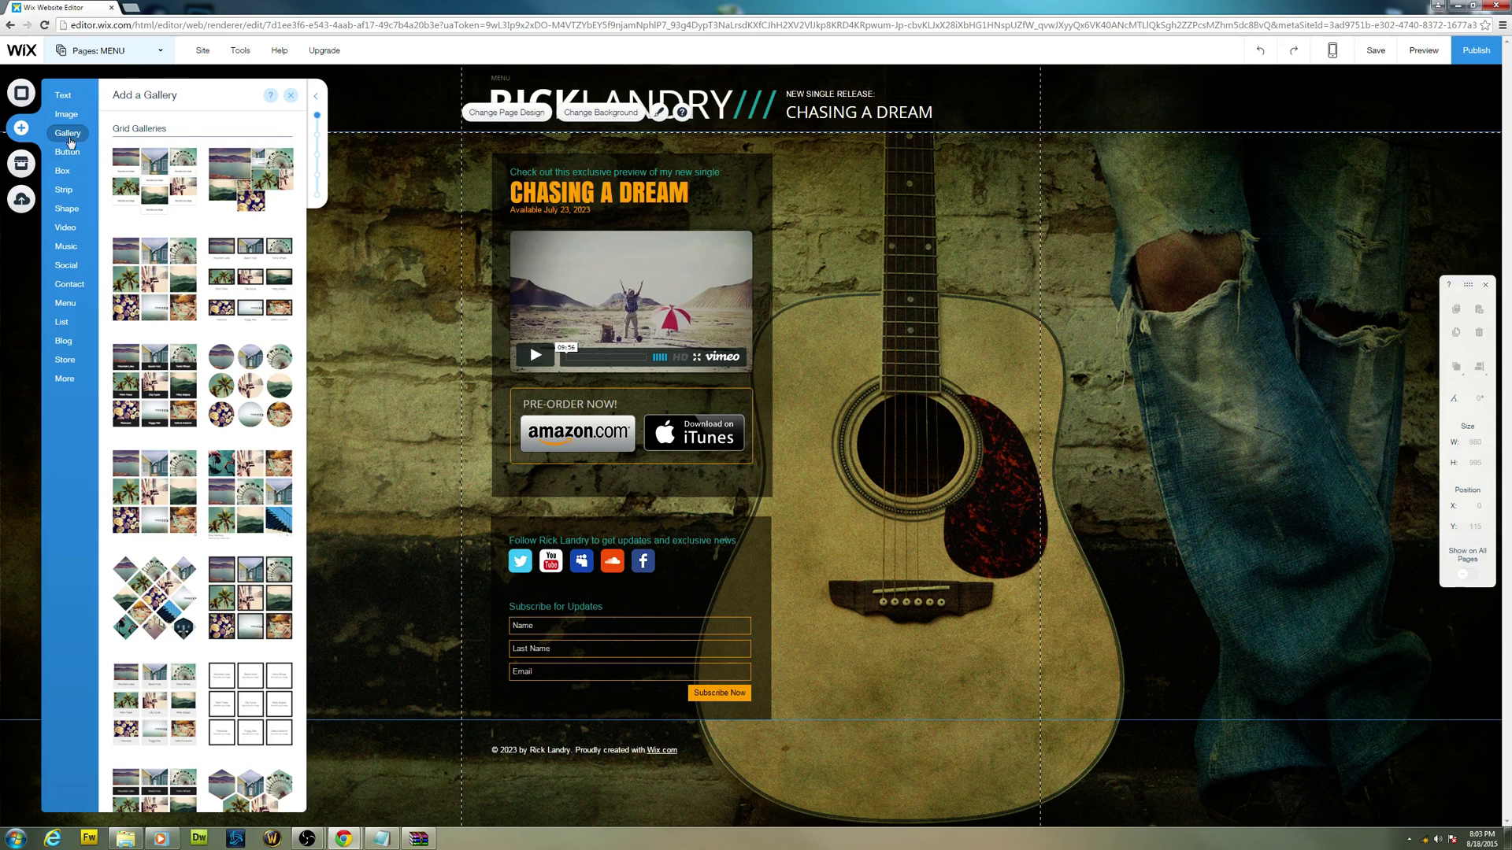
mouse_move(68, 163)
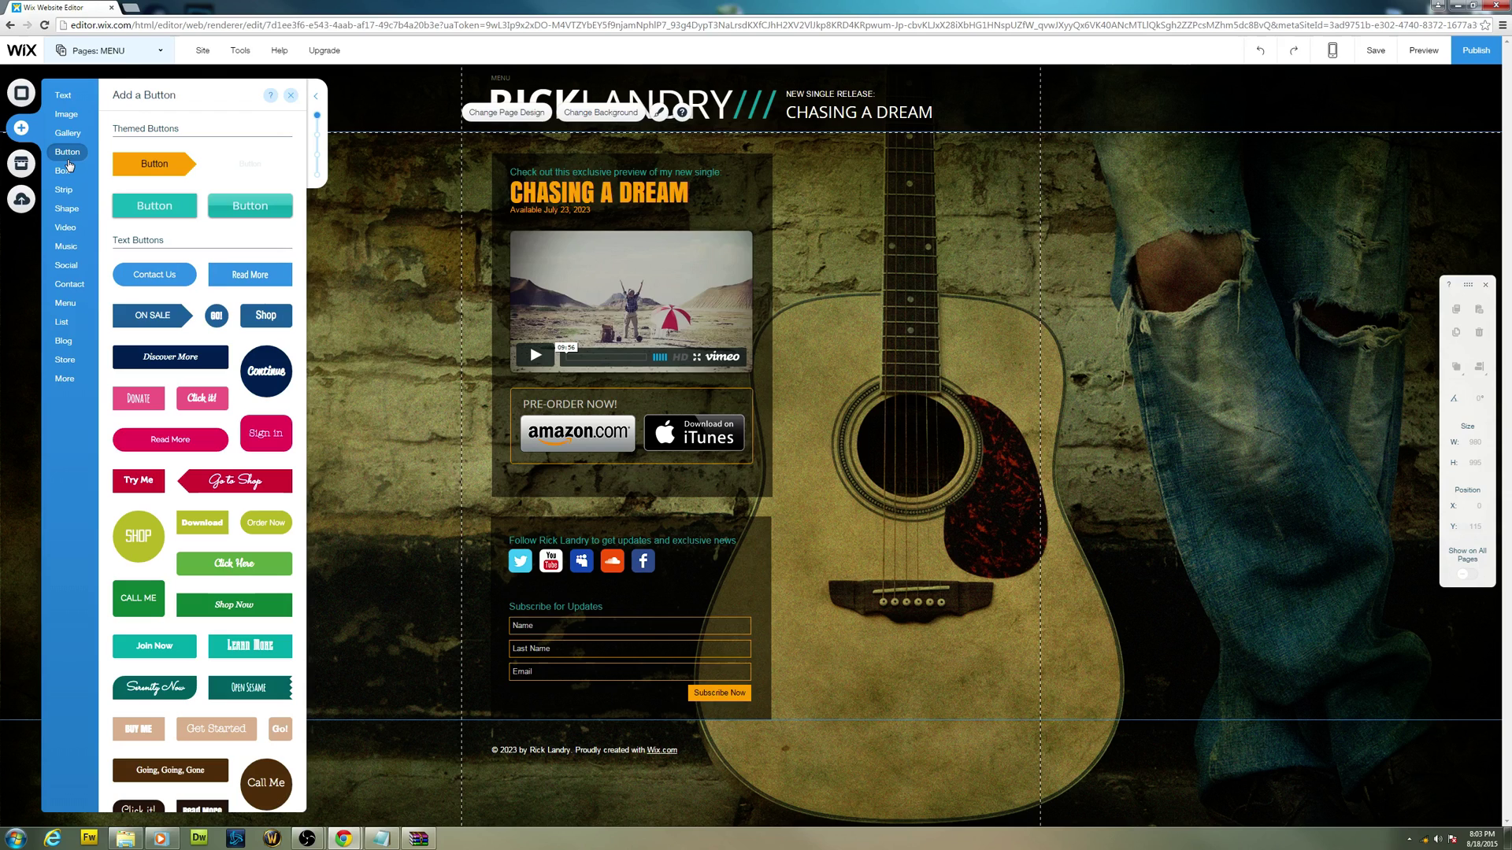
click(68, 170)
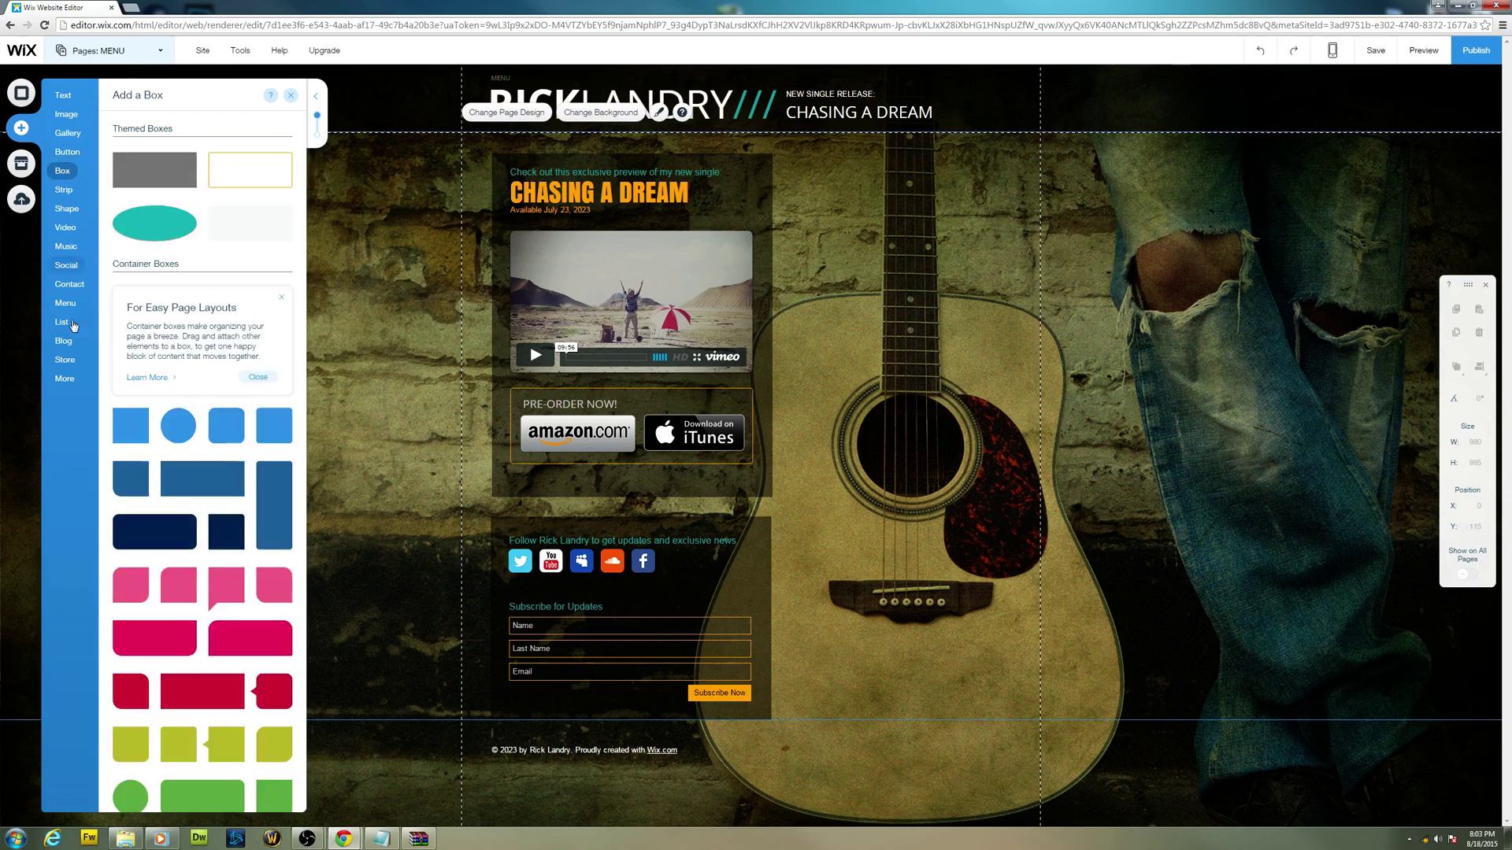
click(65, 360)
click(66, 378)
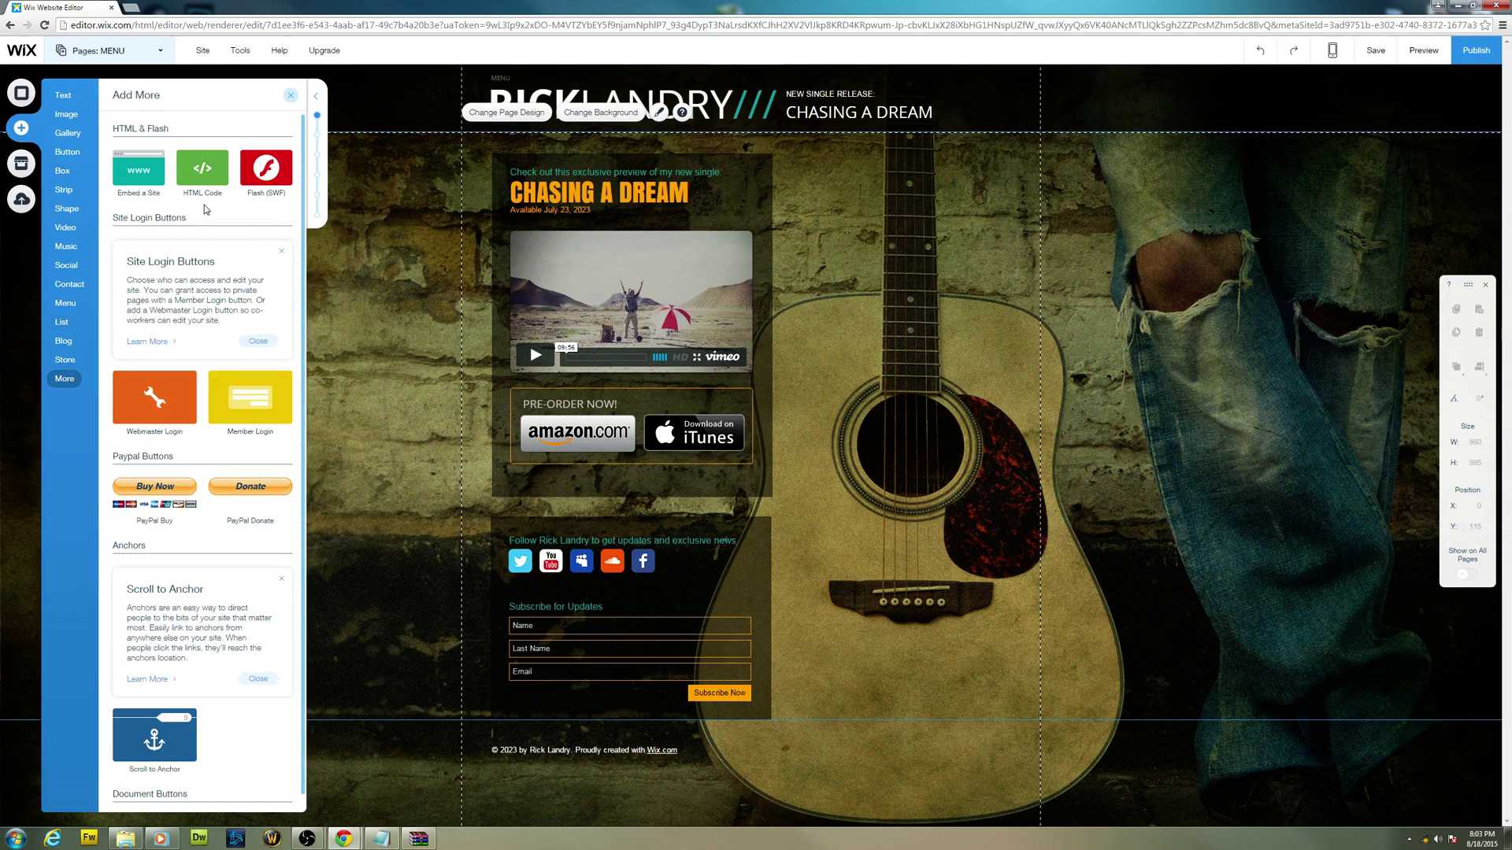
click(213, 186)
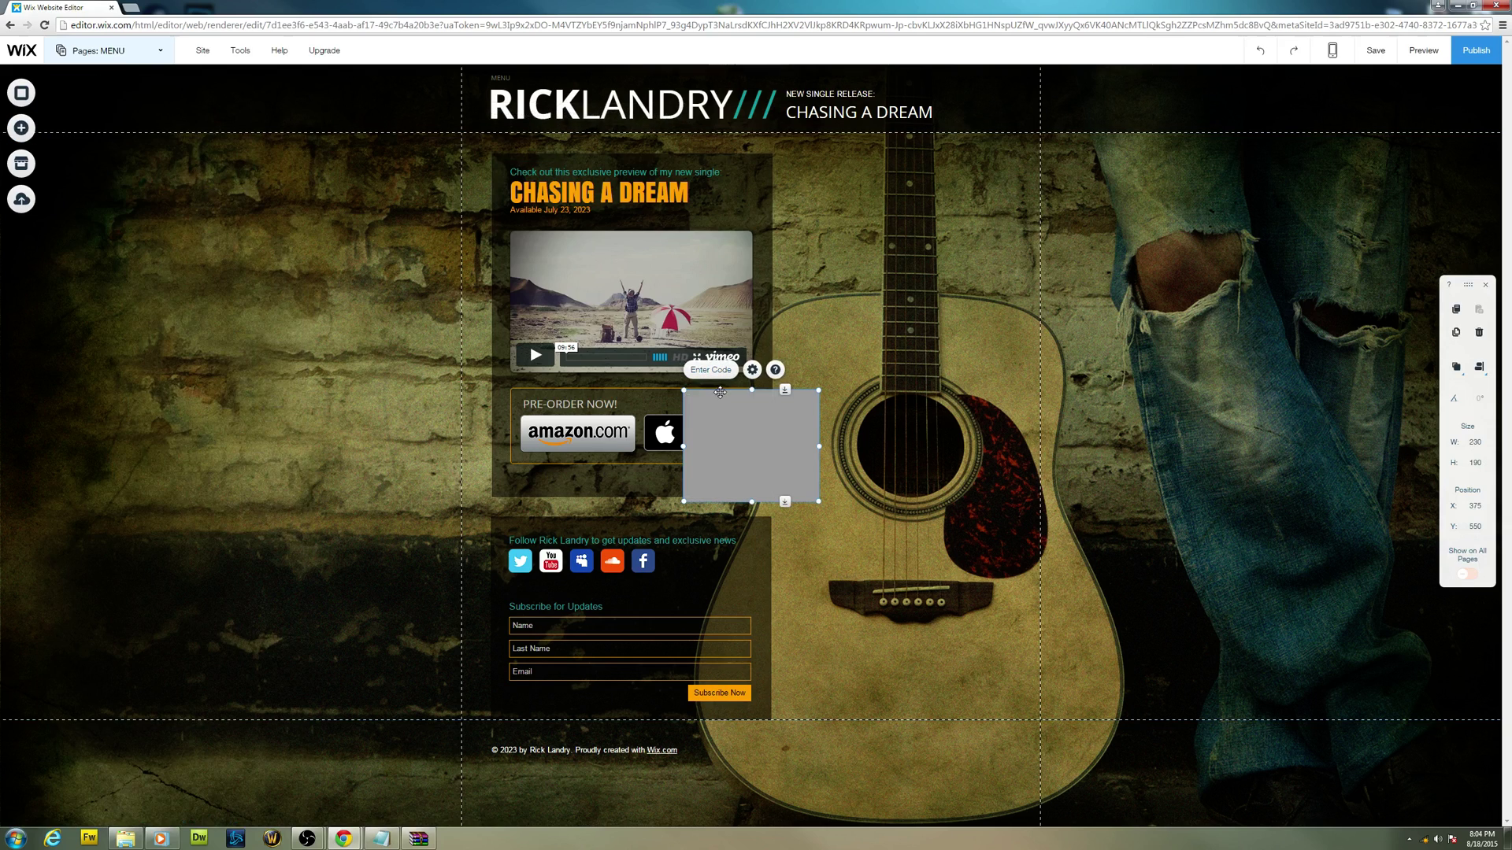
Step: Move the HTML element up beside the content and enlarge it to 630 by 545 at 554, 151
drag(720, 392, 824, 162)
drag(927, 266, 1144, 441)
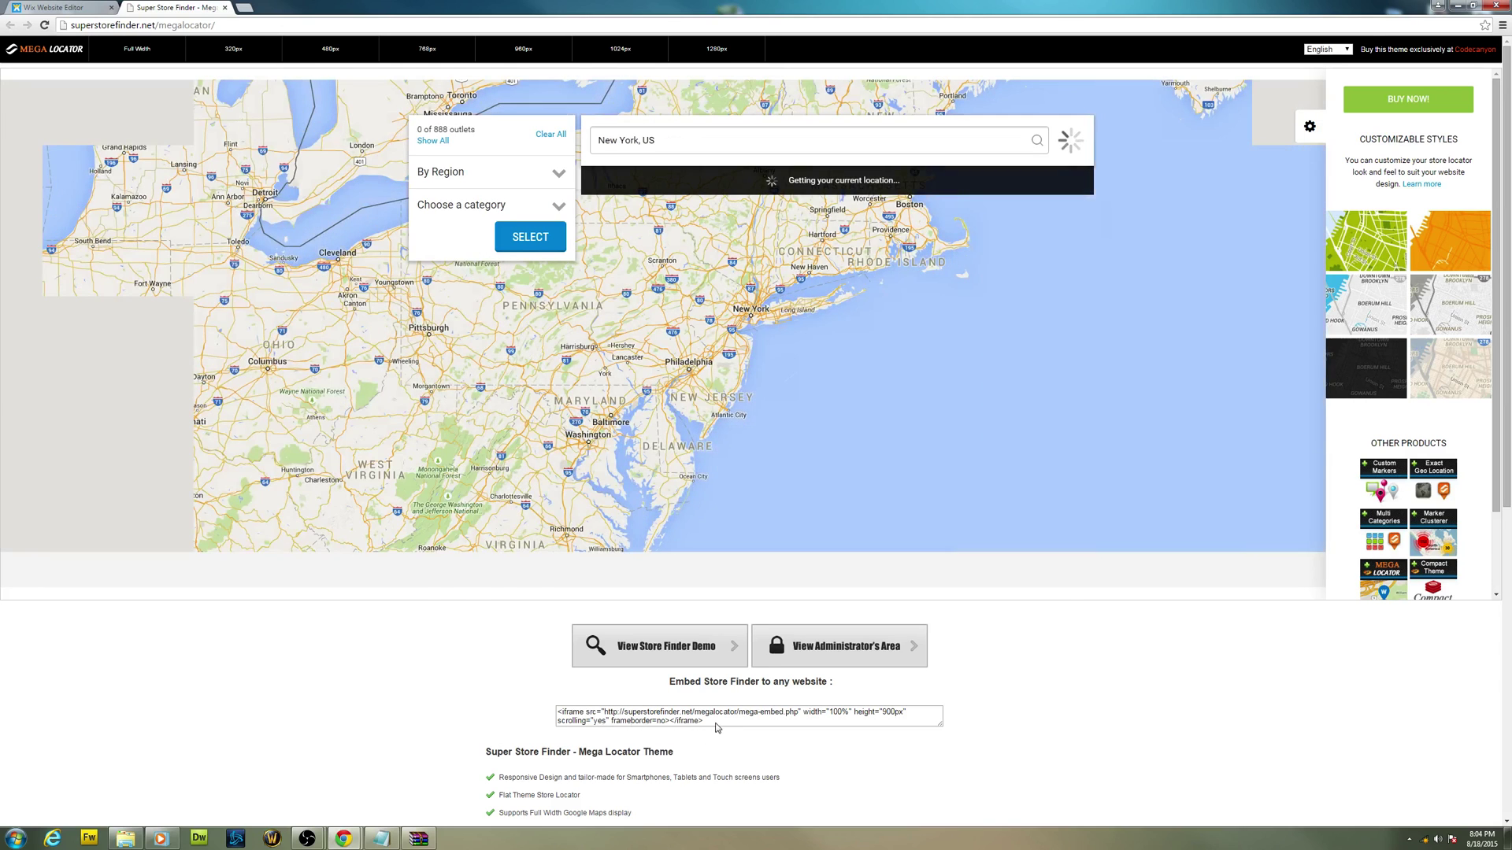
Step: Copy the iframe code from the 'Embed Store Finder to any website' box
drag(716, 723, 560, 707)
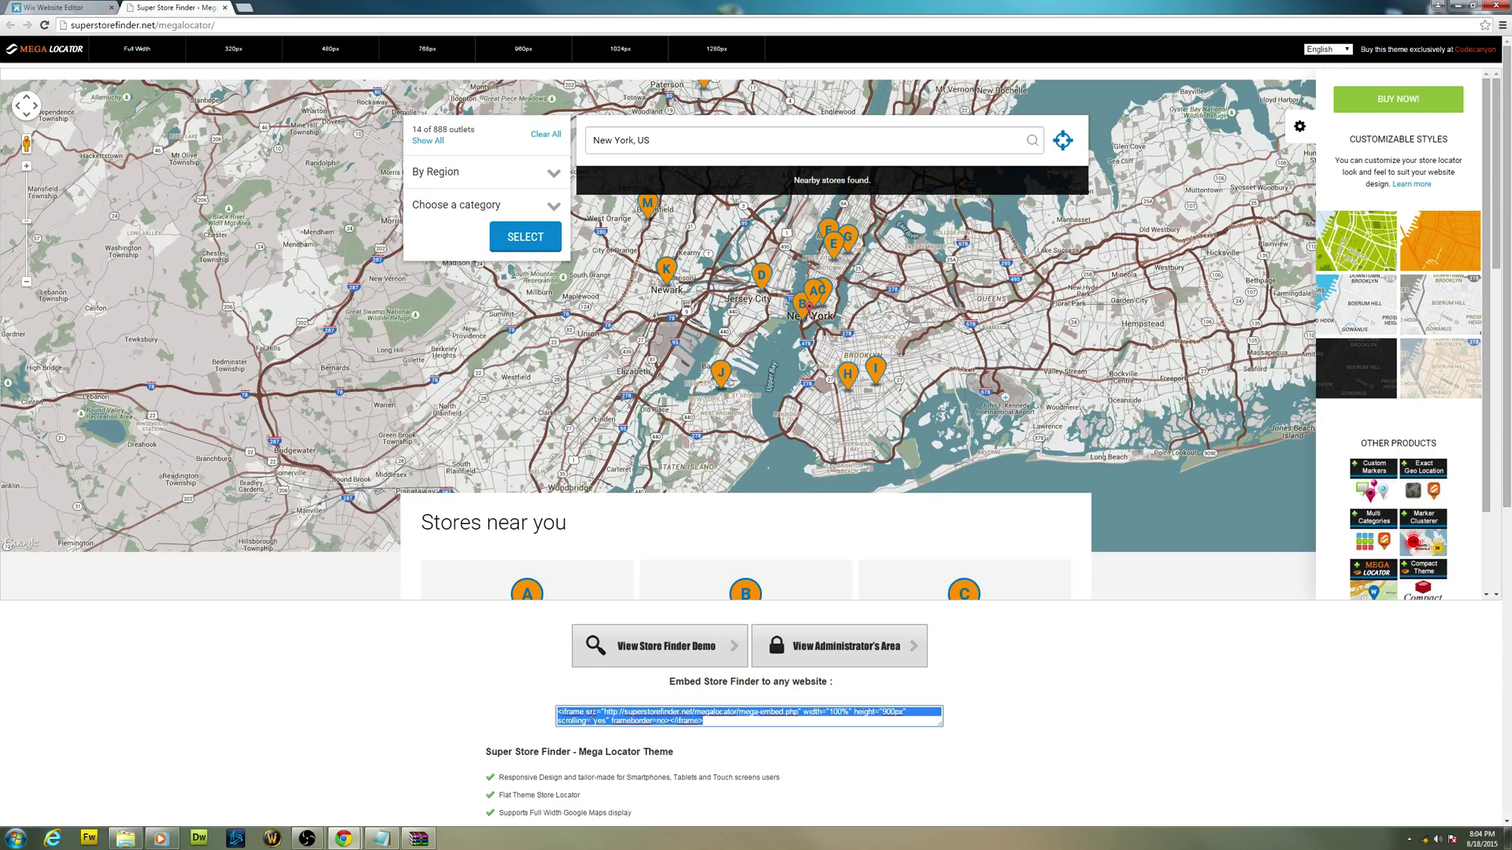
right_click(591, 712)
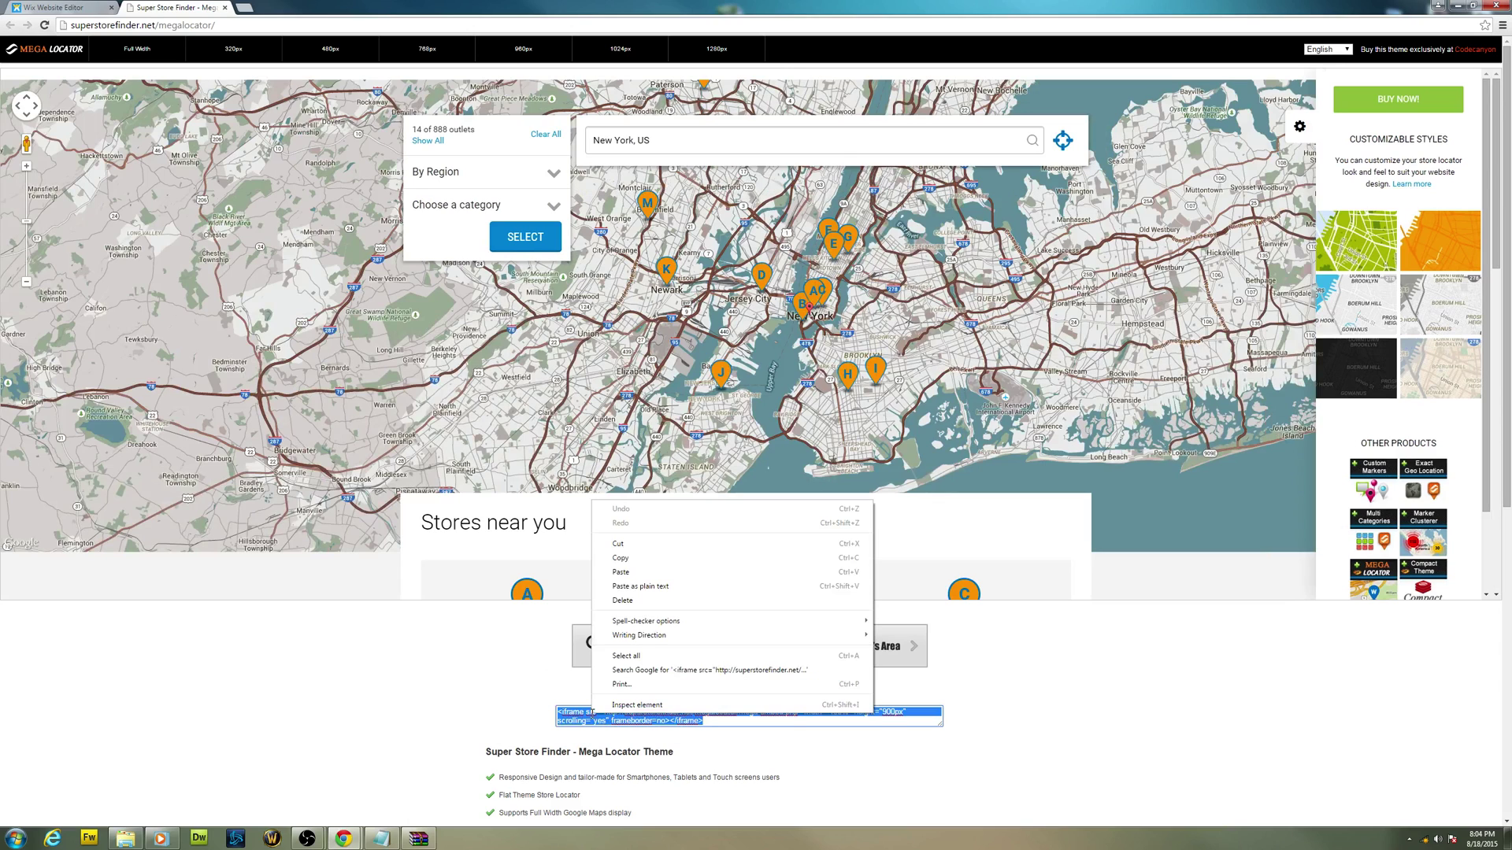
click(621, 559)
click(86, 7)
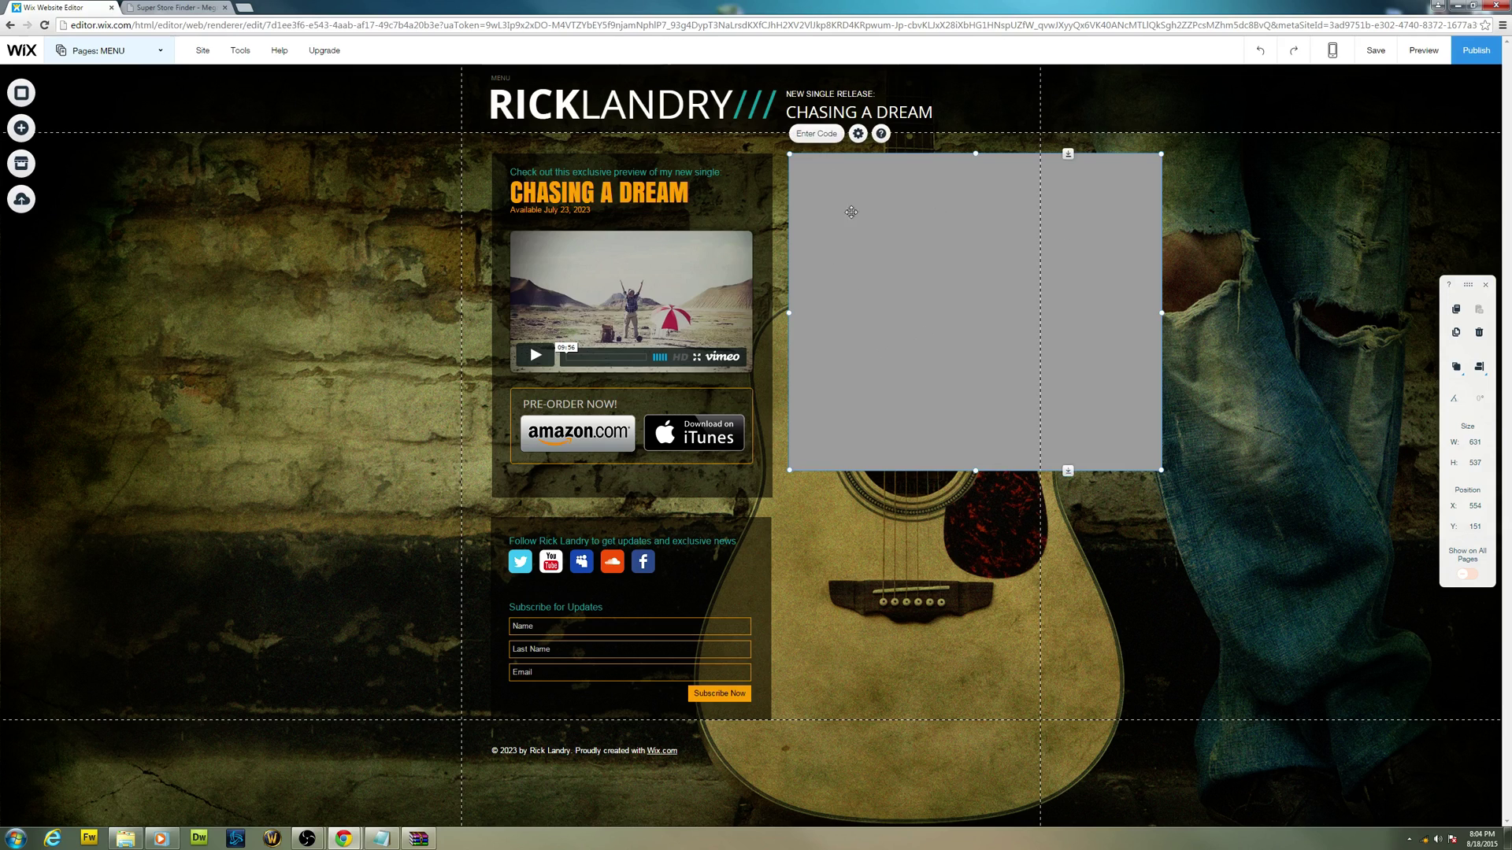
Step: Paste the Super Store Finder iframe code into the HTML element's Code setting and apply it
click(831, 137)
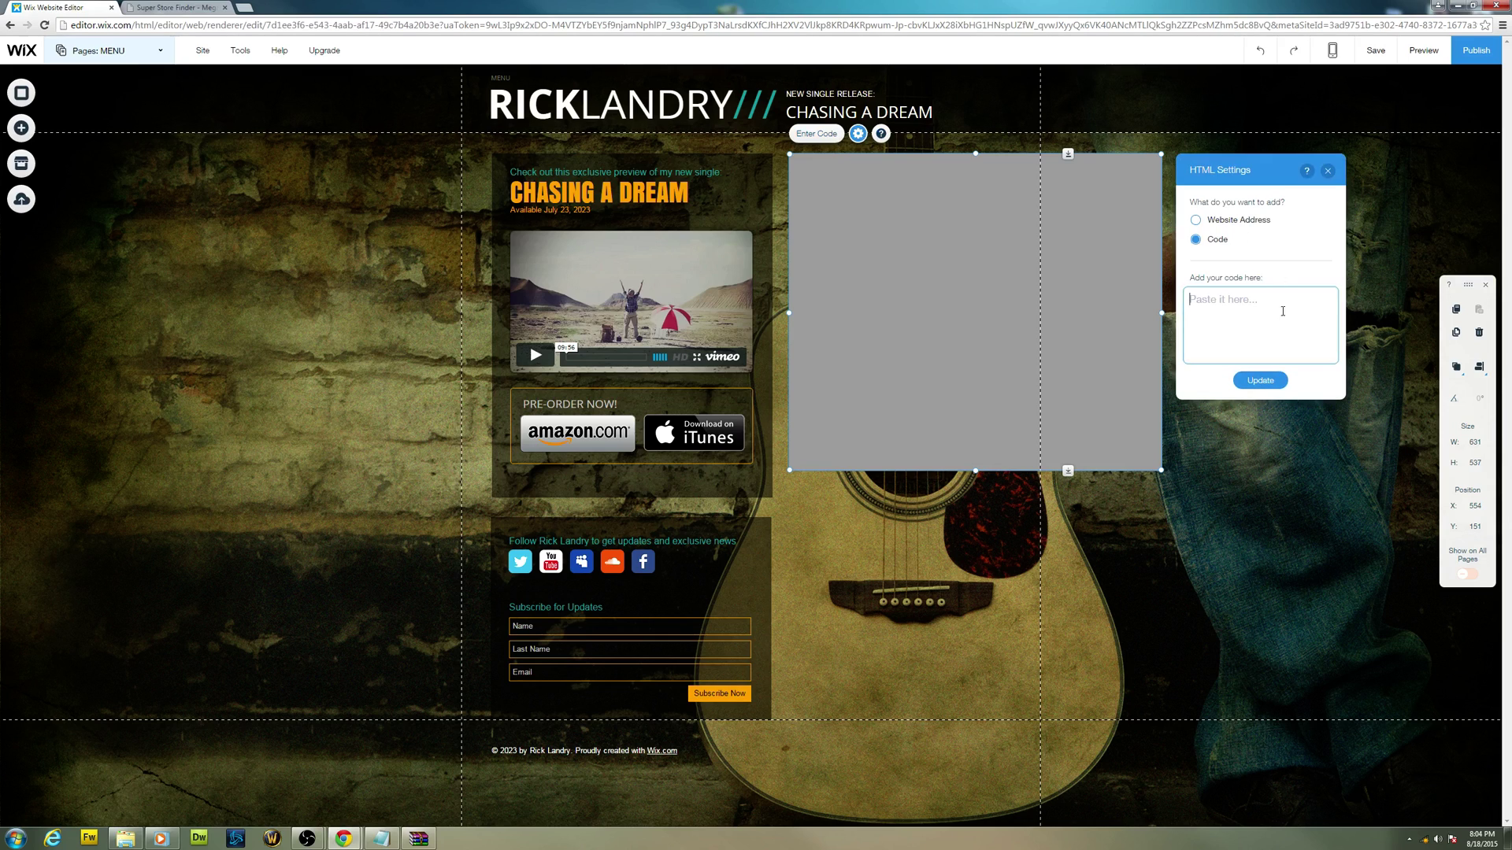
right_click(1225, 306)
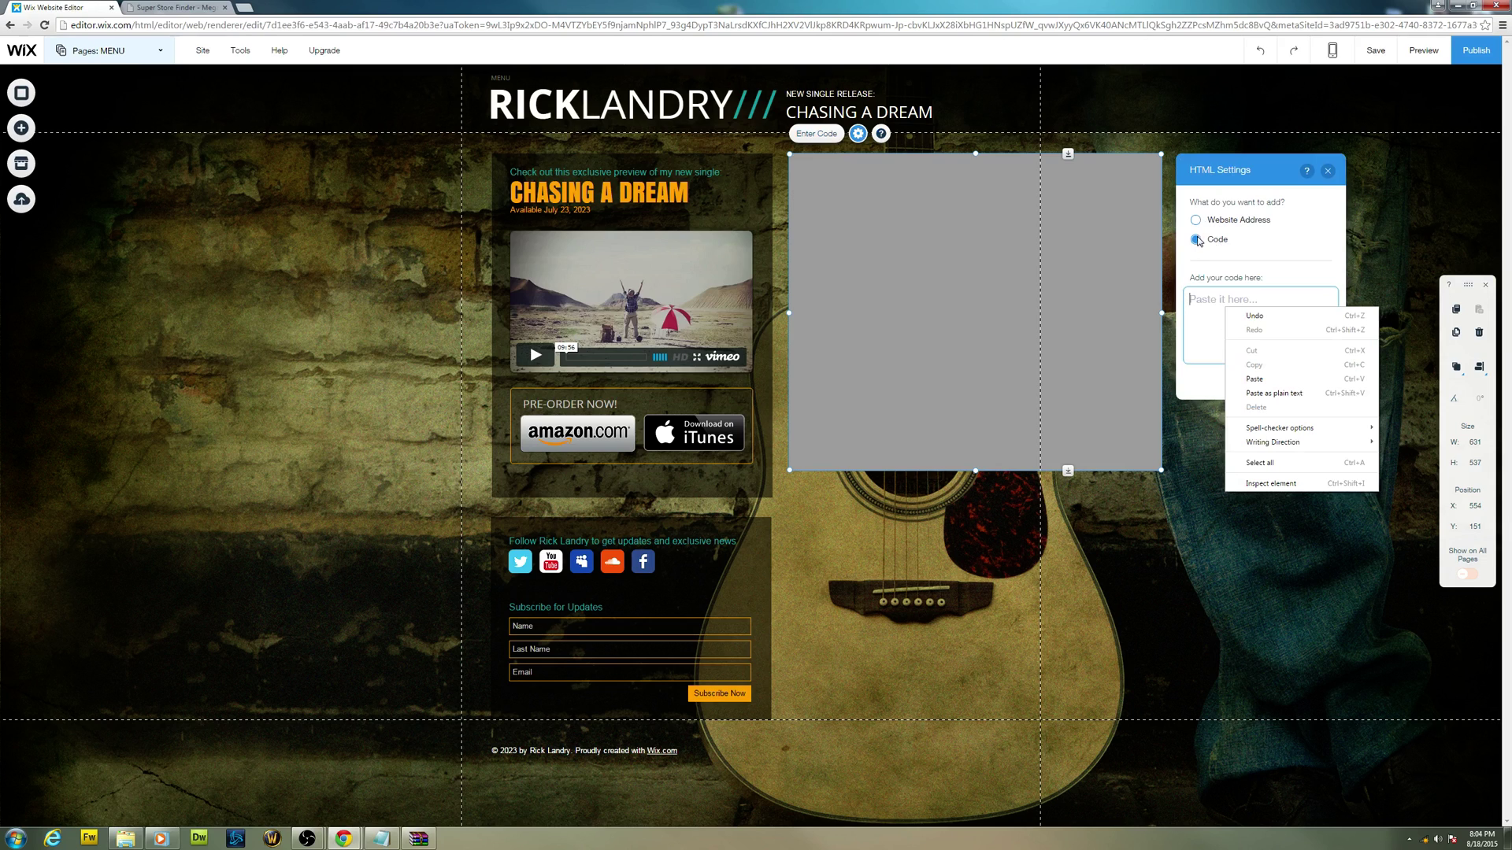
click(1195, 220)
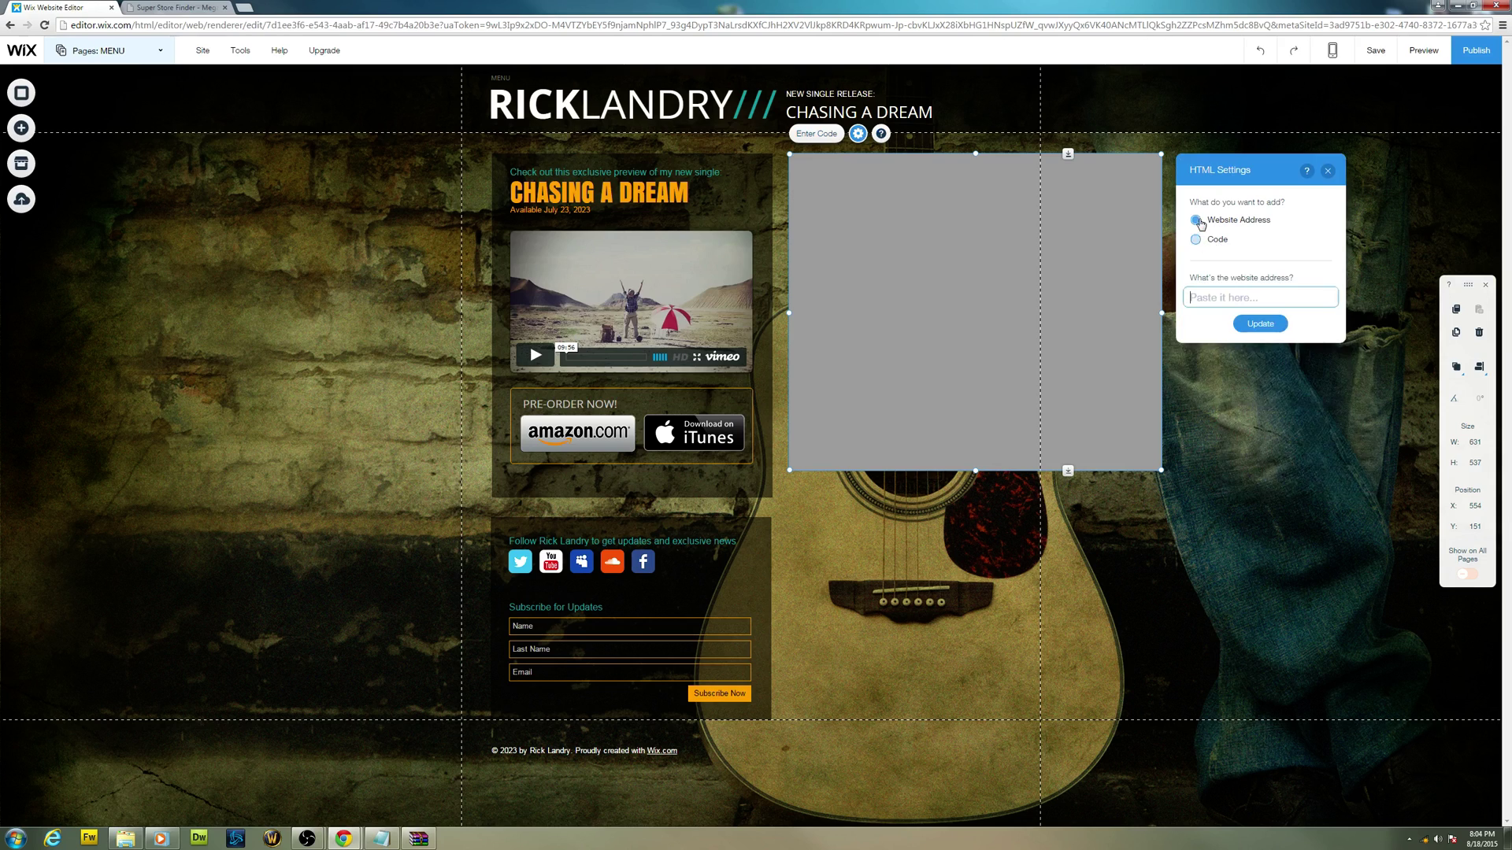
click(1195, 239)
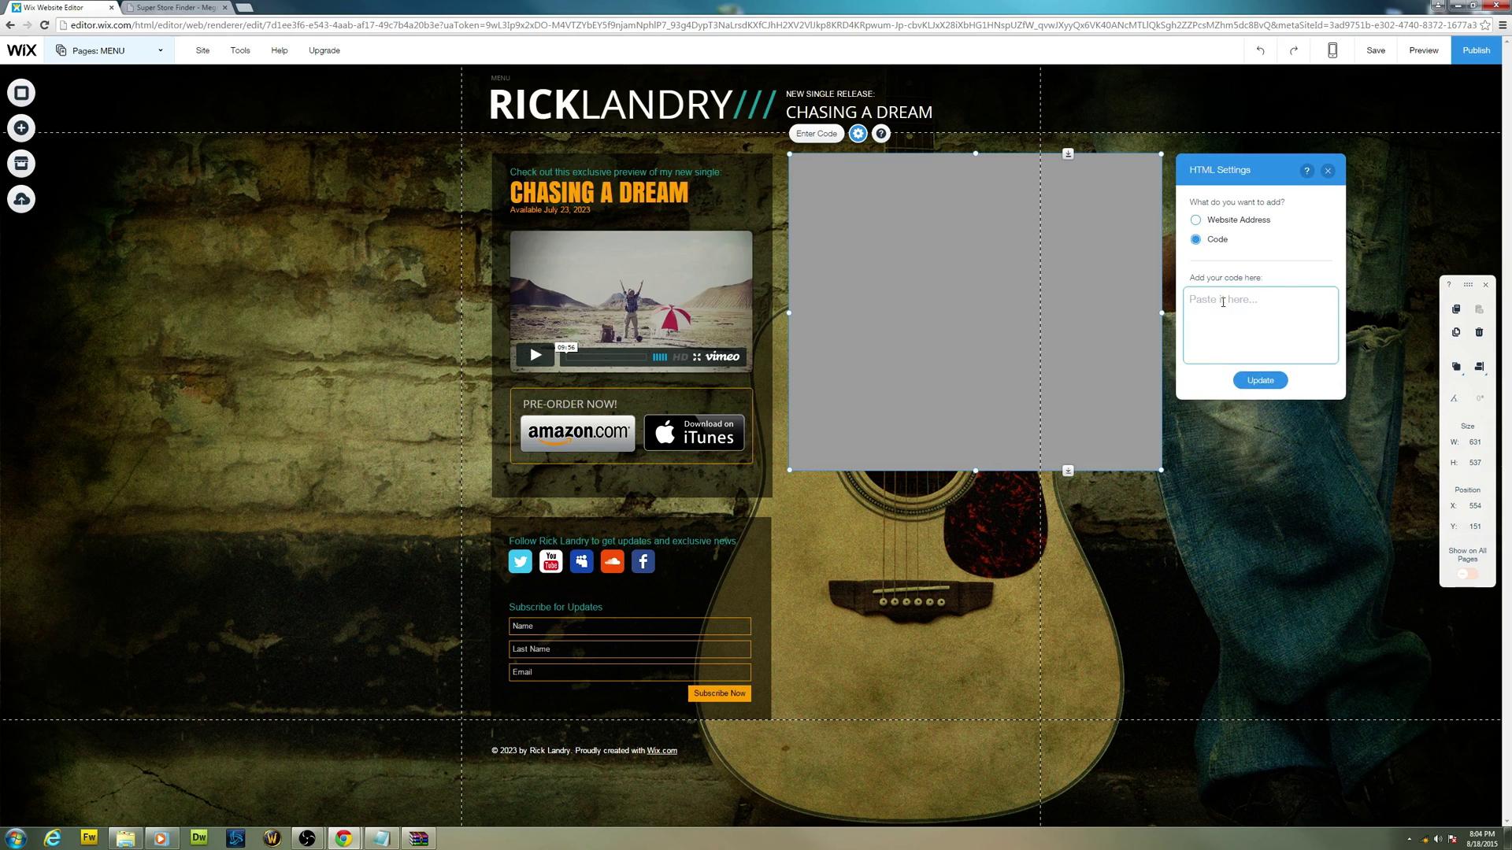
right_click(1223, 302)
click(1248, 370)
click(1254, 380)
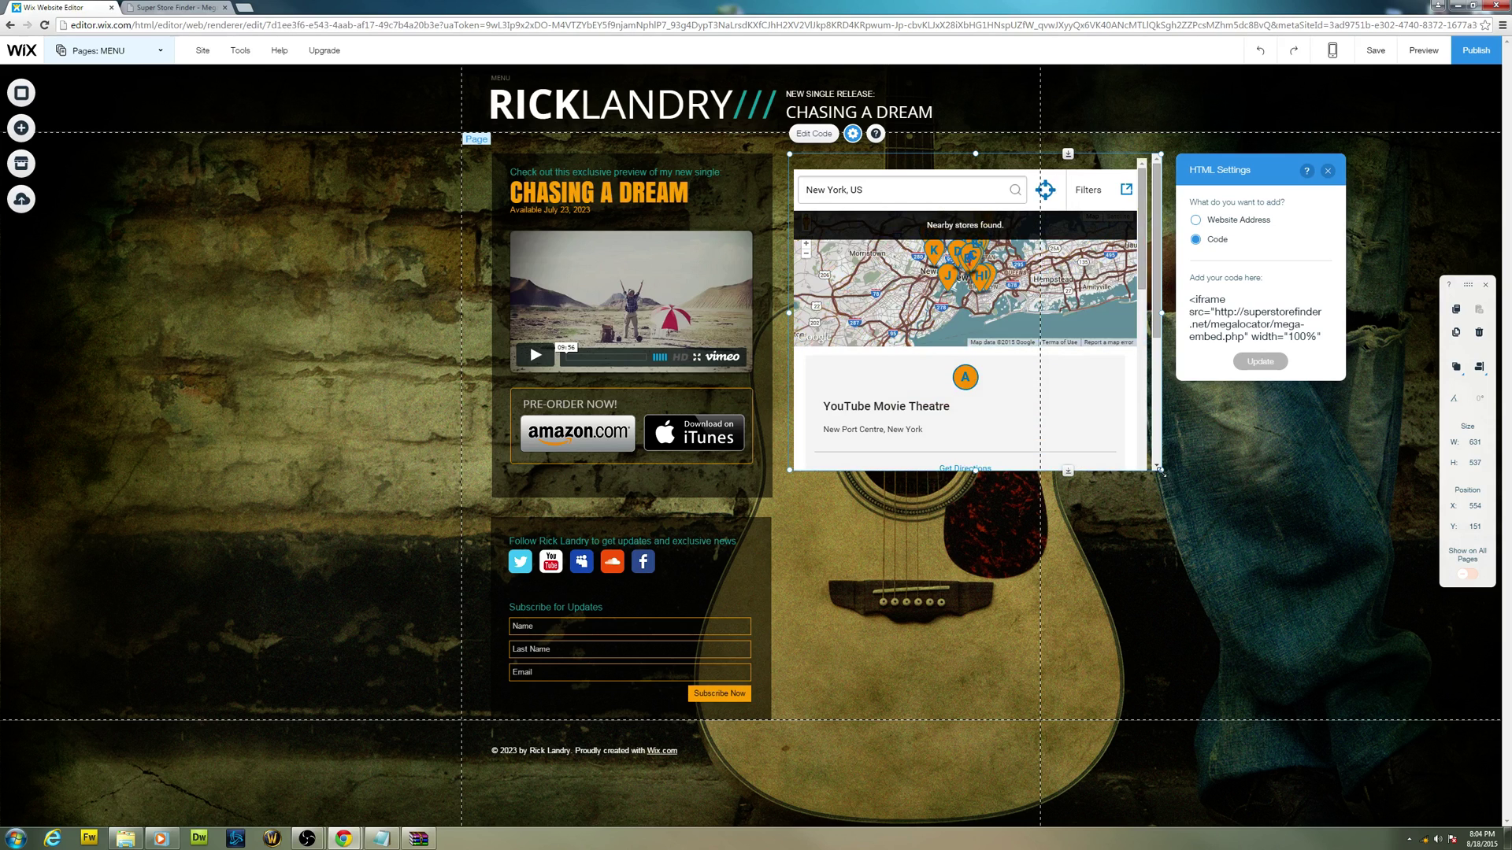
Step: Enlarge the store finder element to 726 by 972 at 554, 121
drag(1160, 470, 1218, 715)
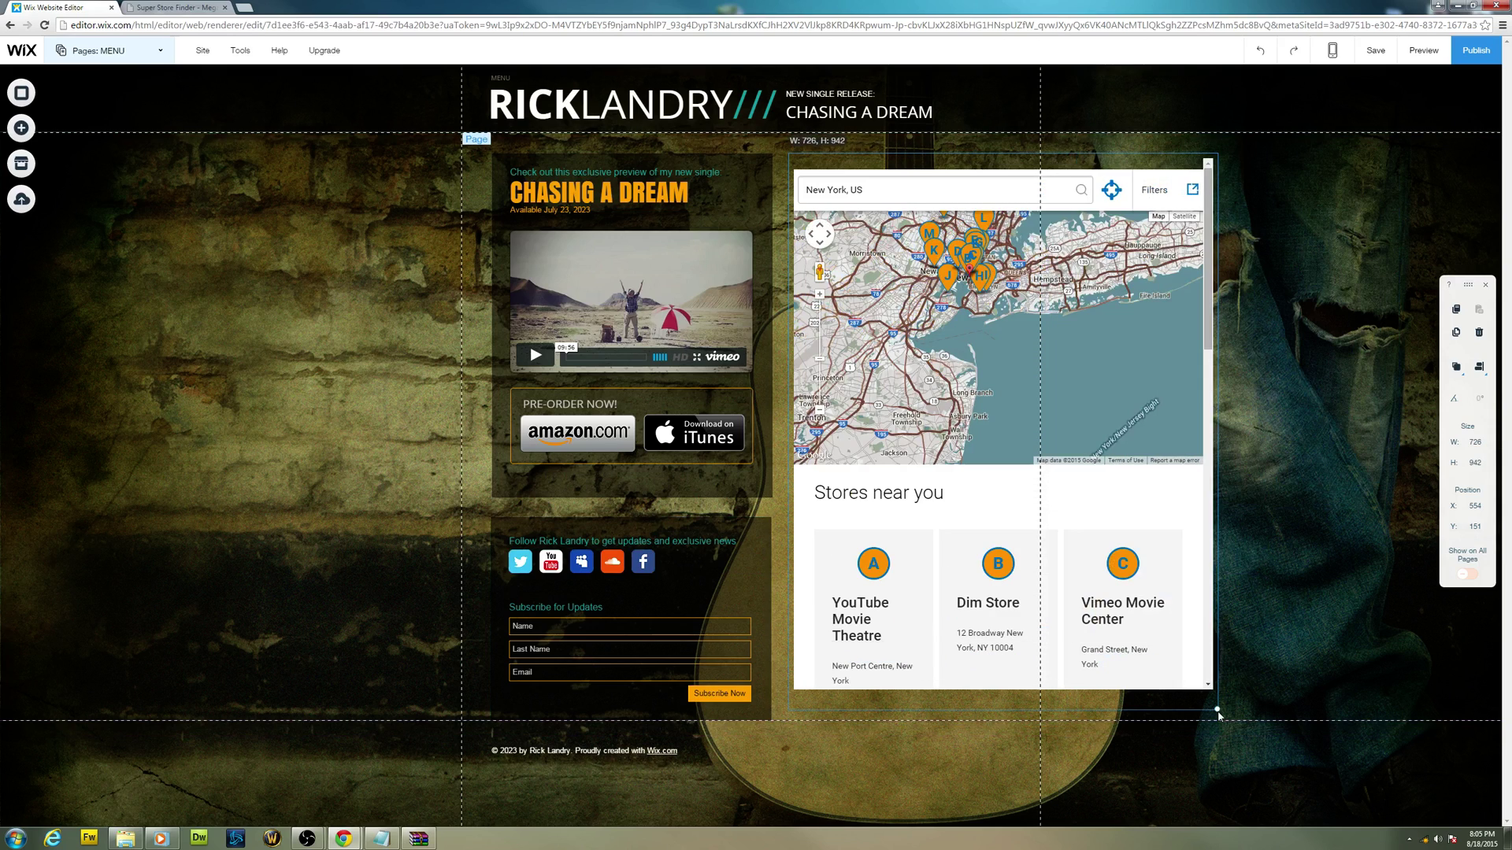
drag(1004, 154, 1008, 134)
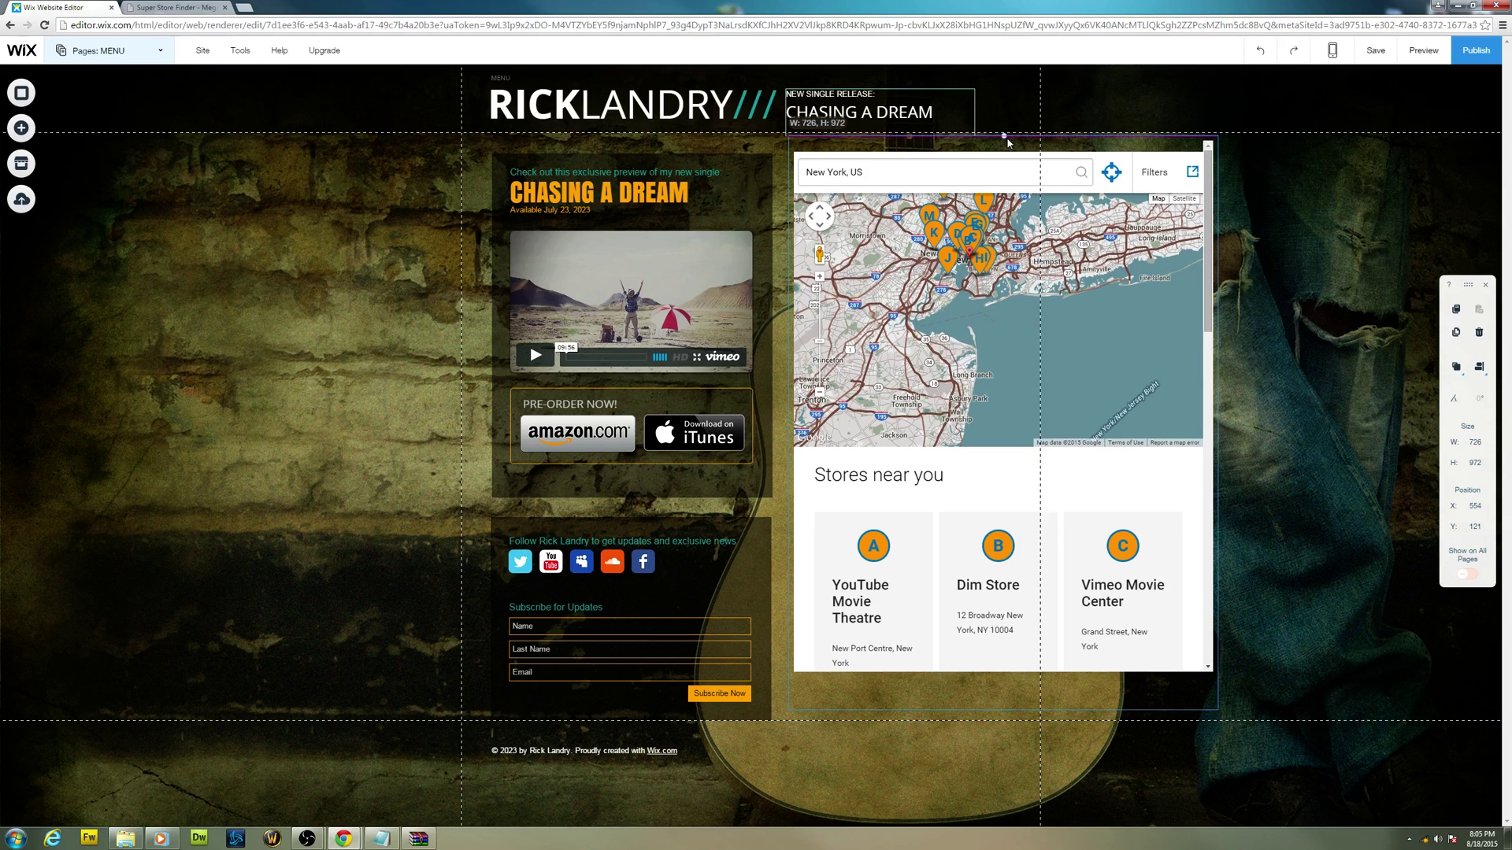
drag(1008, 143, 1007, 140)
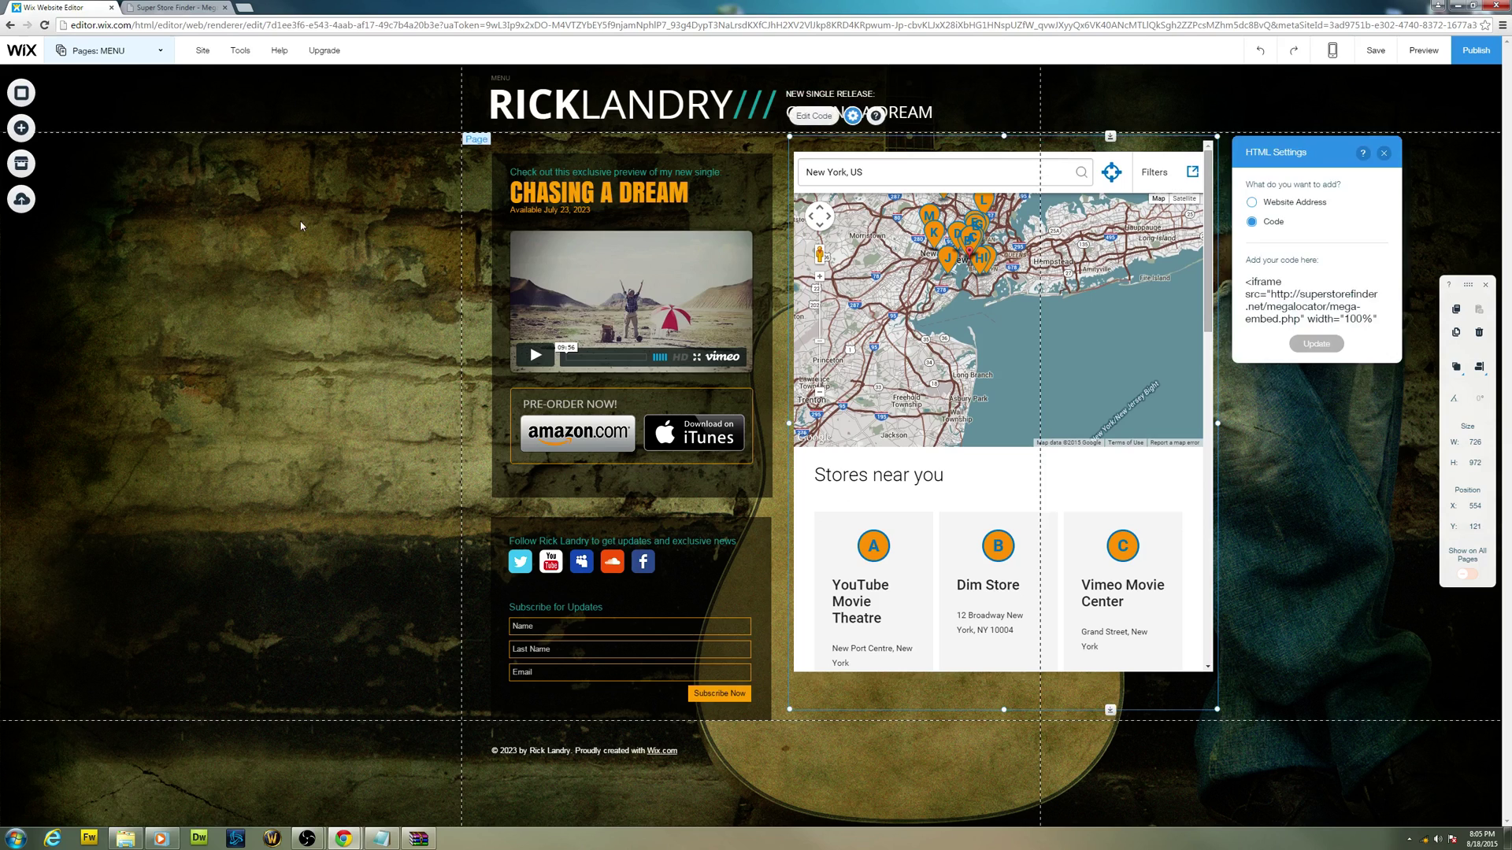
Step: Save the site and dismiss the 'Your changes were saved' confirmation
click(1437, 113)
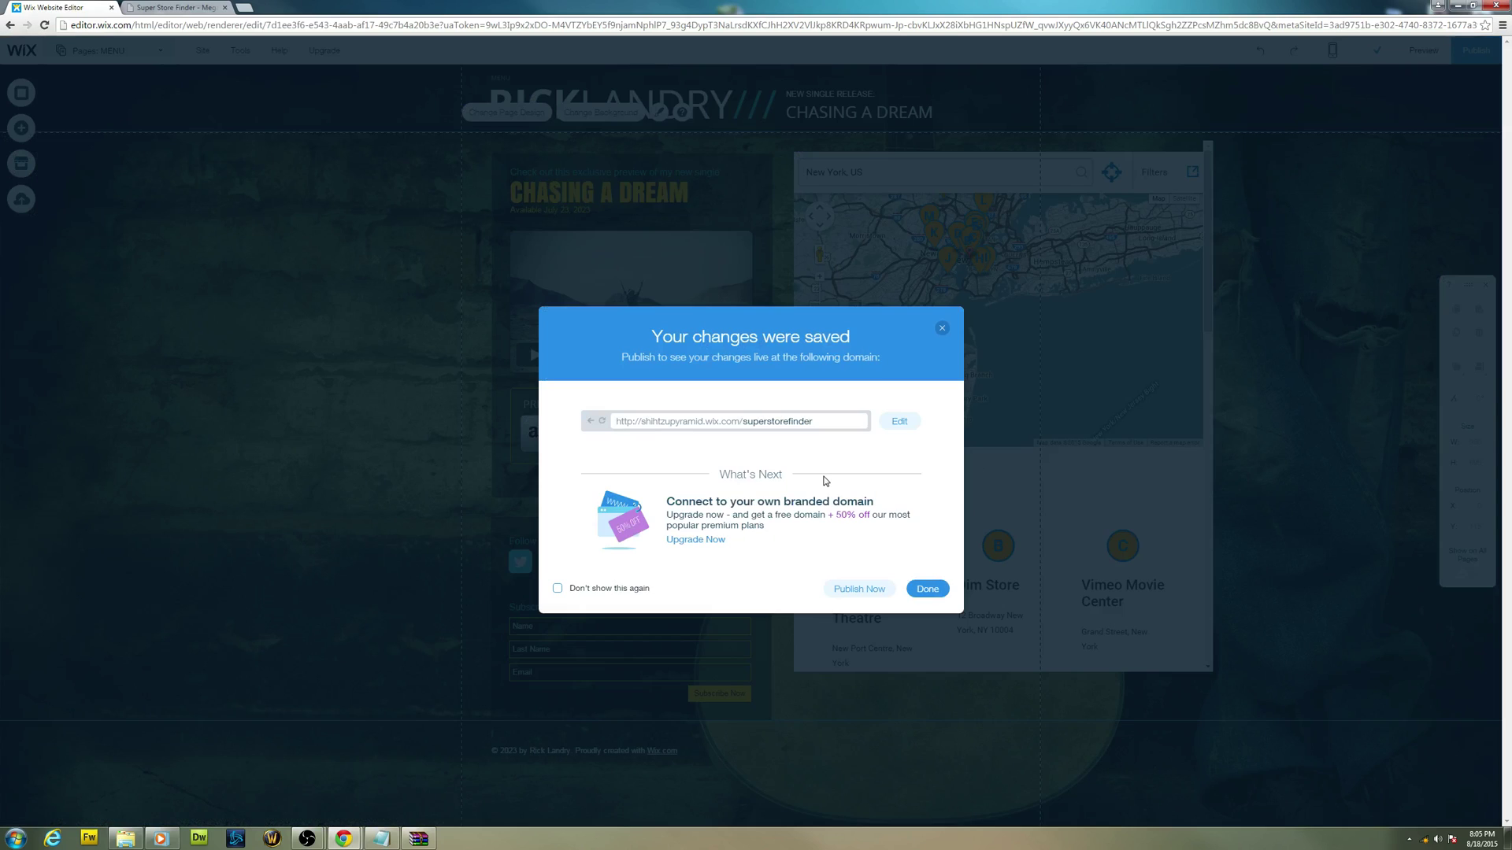
click(927, 589)
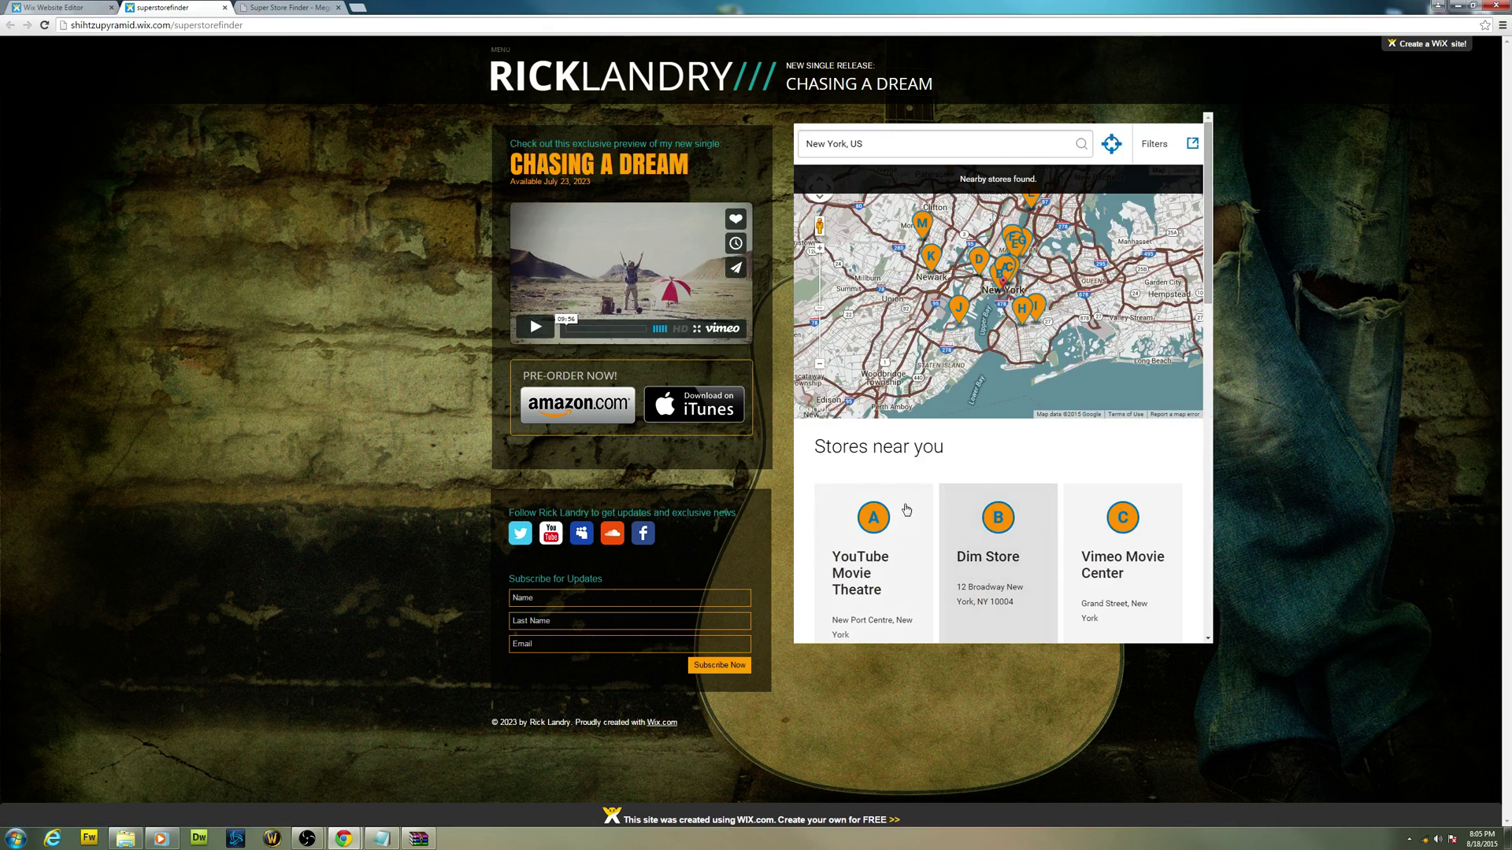
Step: View store details on the live map: Dim Store, Vimeo Movie Center and YouTube Movie Theatre
click(904, 512)
click(1047, 520)
click(1122, 520)
click(998, 520)
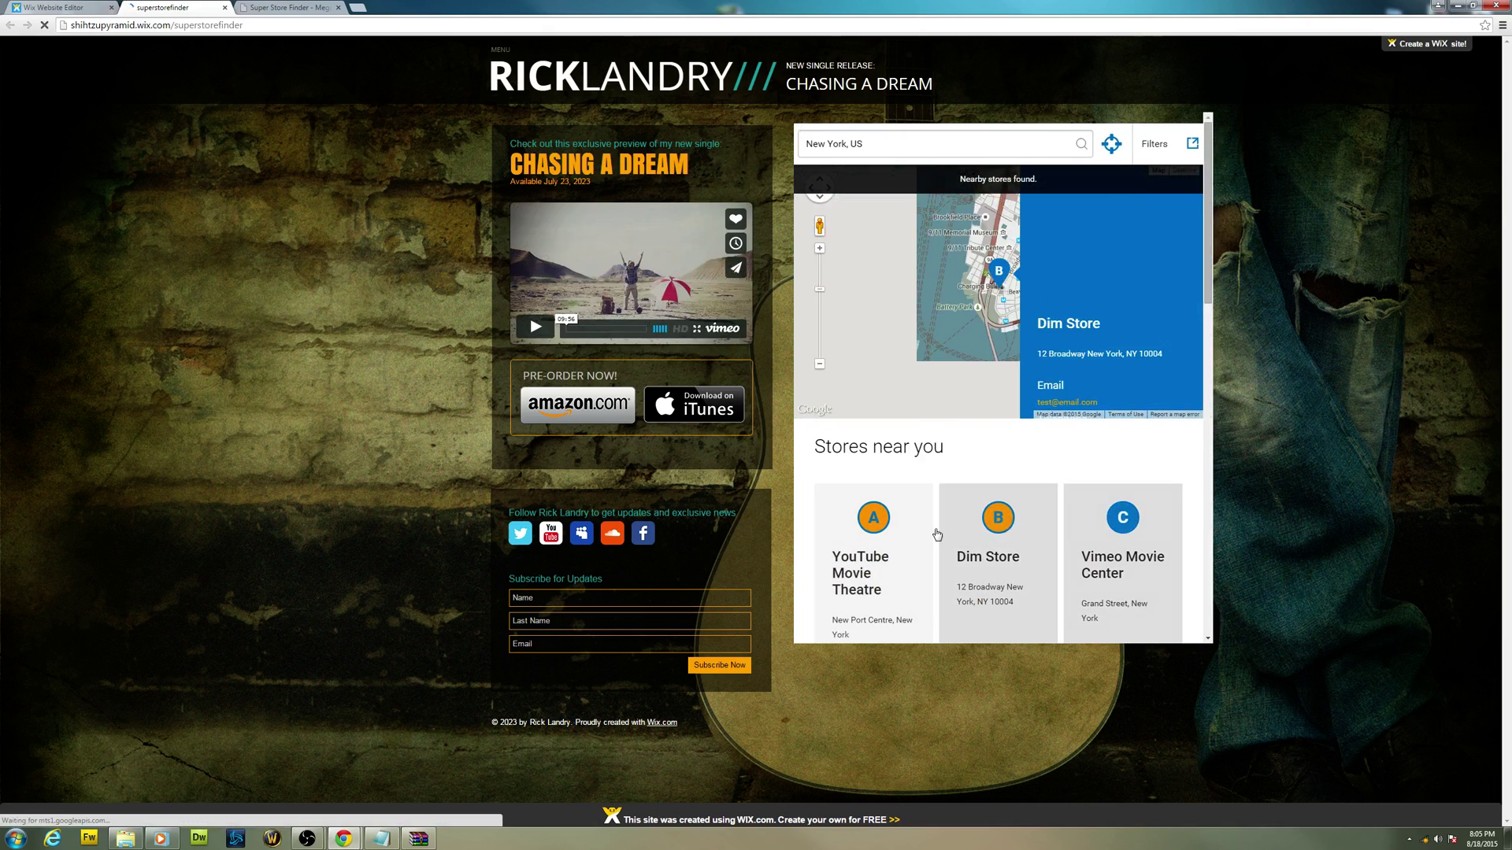
click(873, 520)
scroll(1023, 520, down, 7)
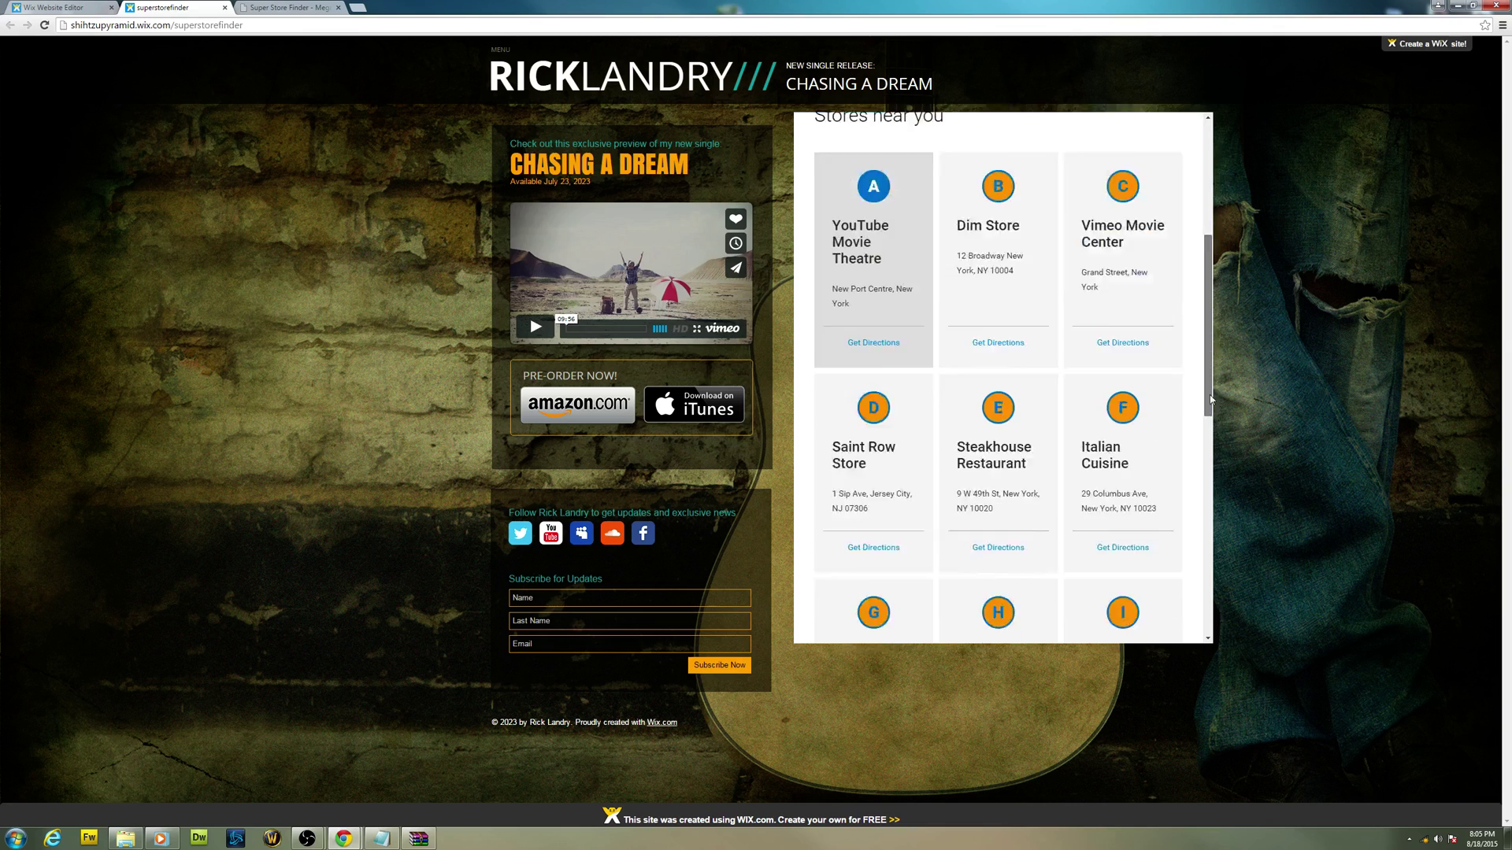
scroll(1096, 501, up, 7)
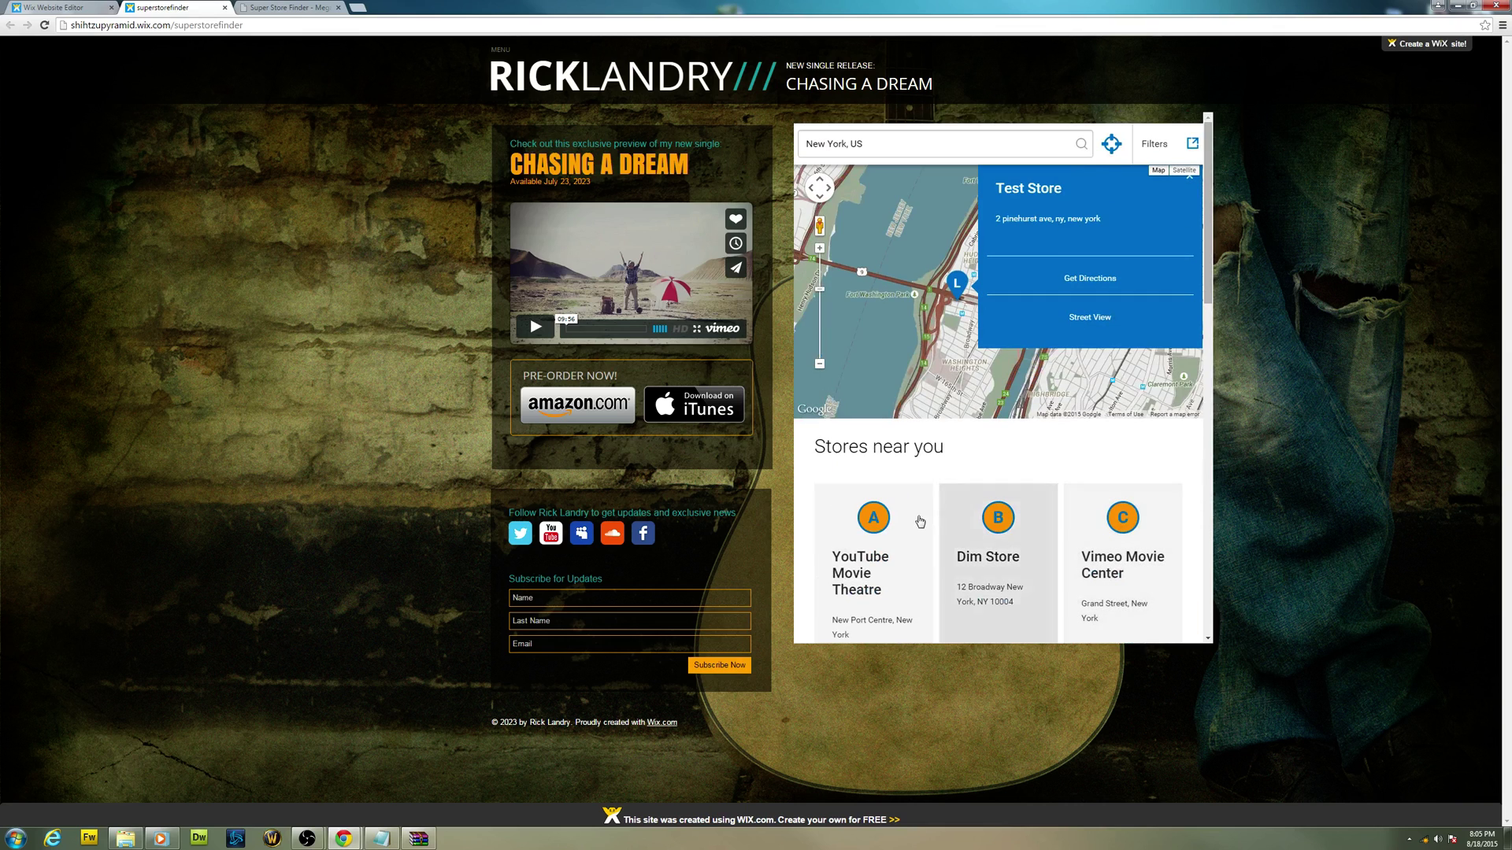
click(873, 551)
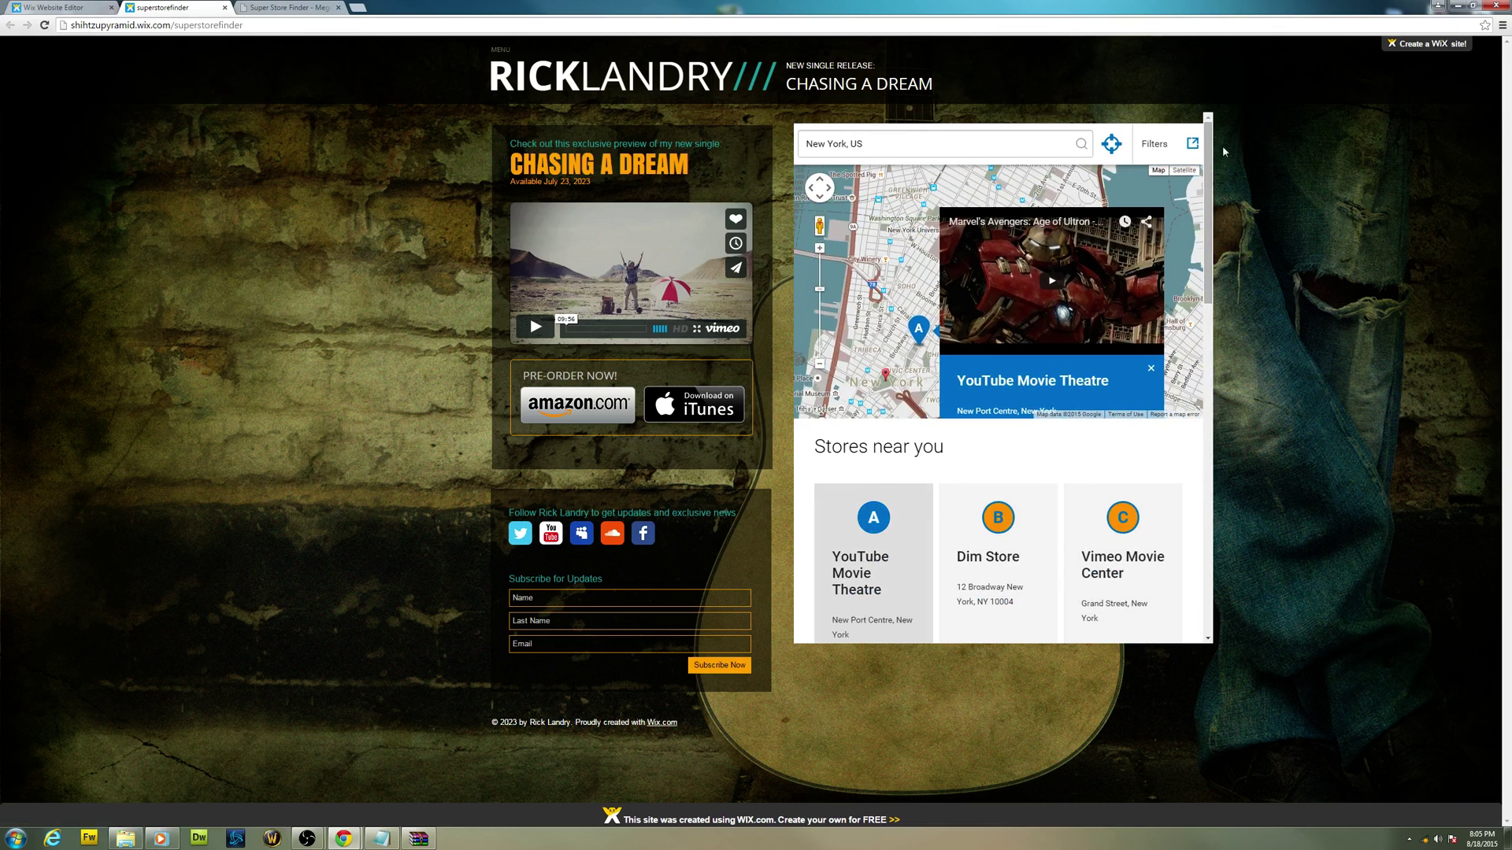
Step: Filter stores to the North America region with all categories, then show store I's details
click(1154, 143)
click(840, 152)
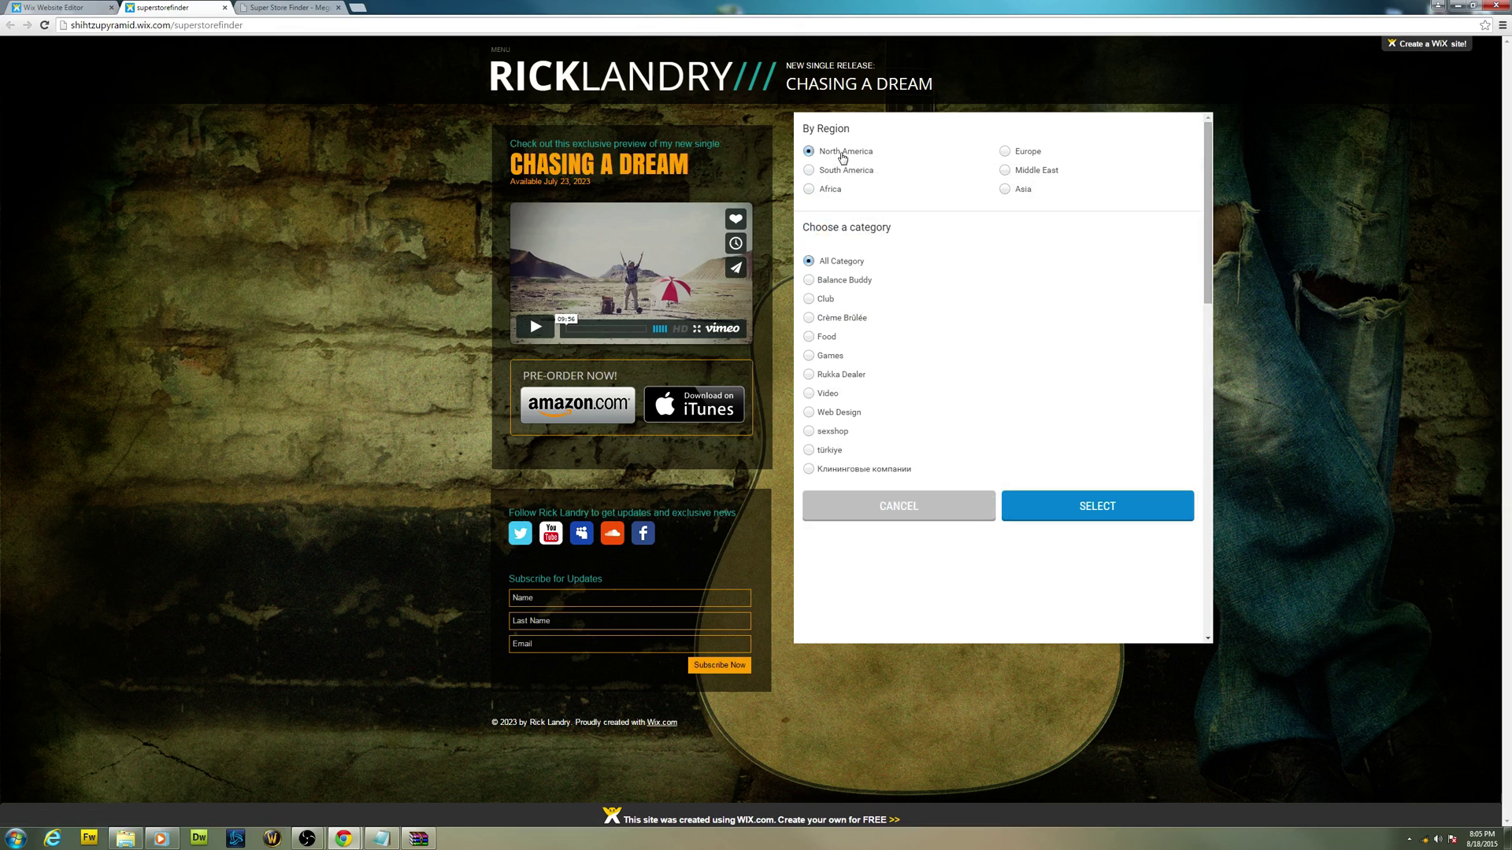
click(845, 282)
click(841, 262)
click(1110, 513)
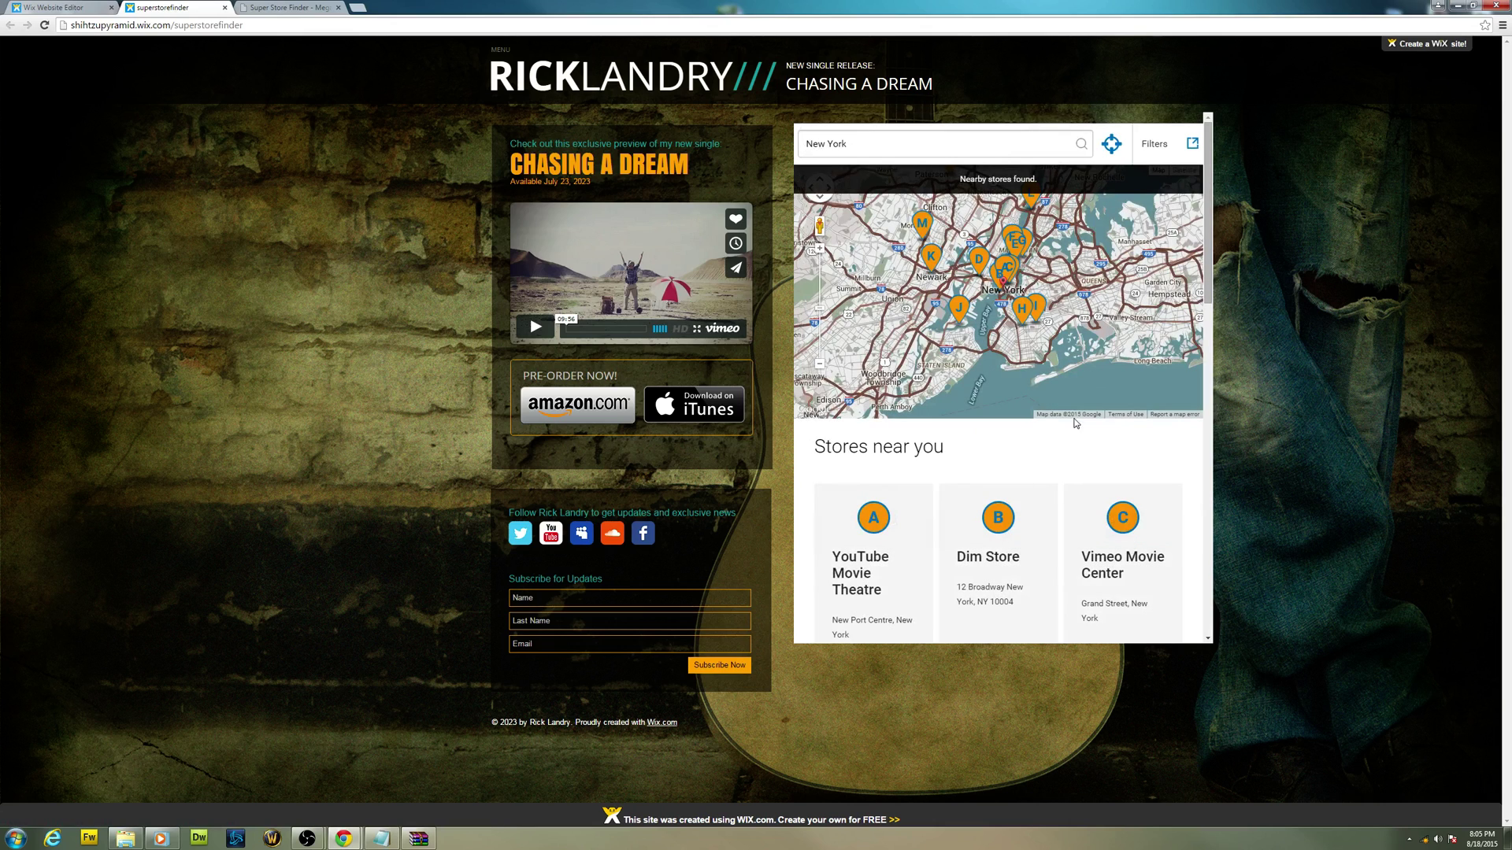
click(1038, 307)
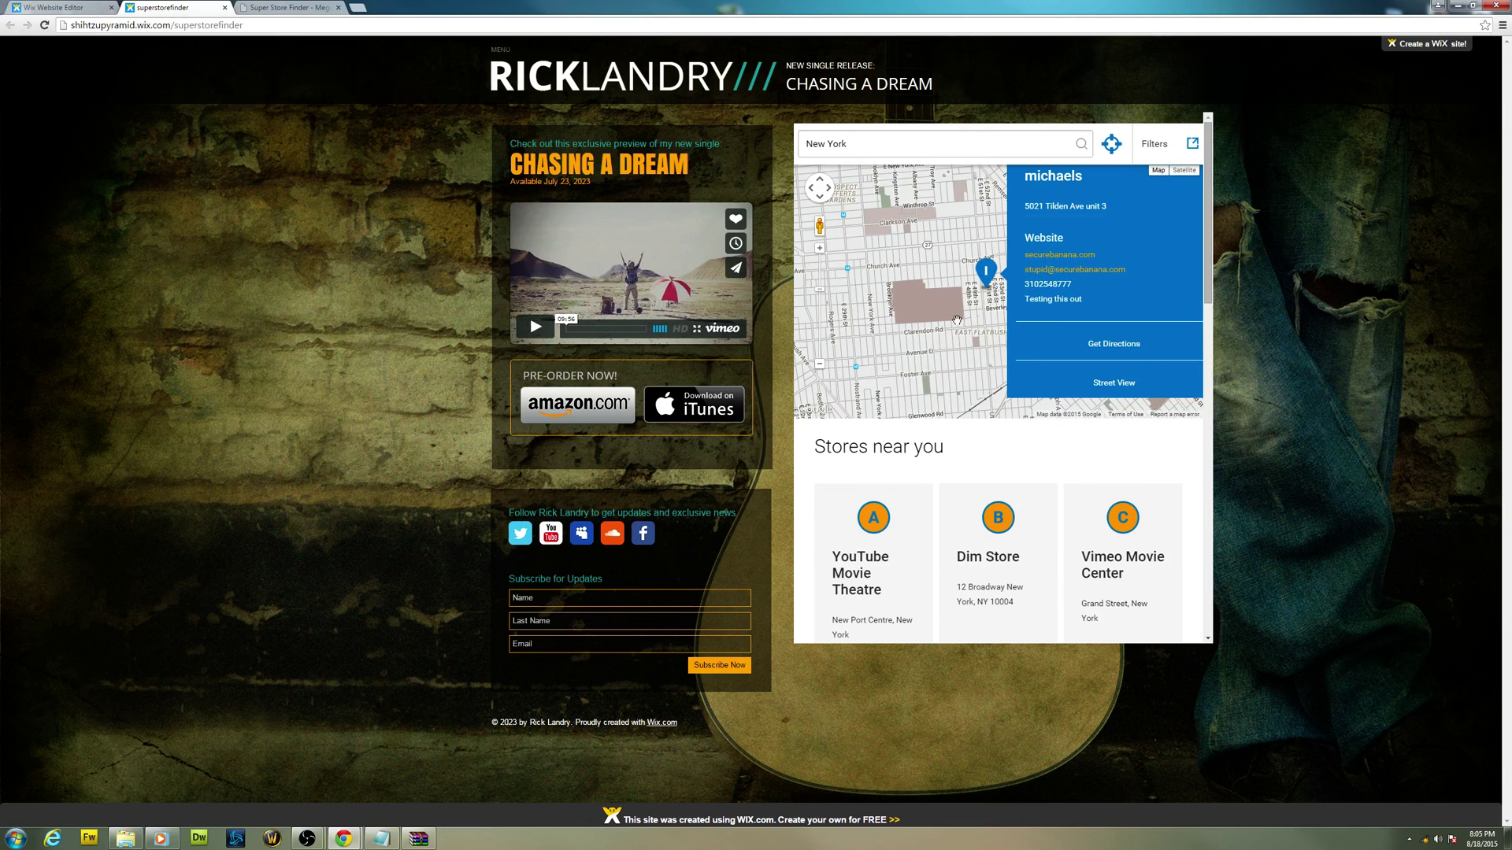
Step: Log in to the Super Store Finder administrator area from the demo page
click(283, 8)
scroll(506, 614, down, 3)
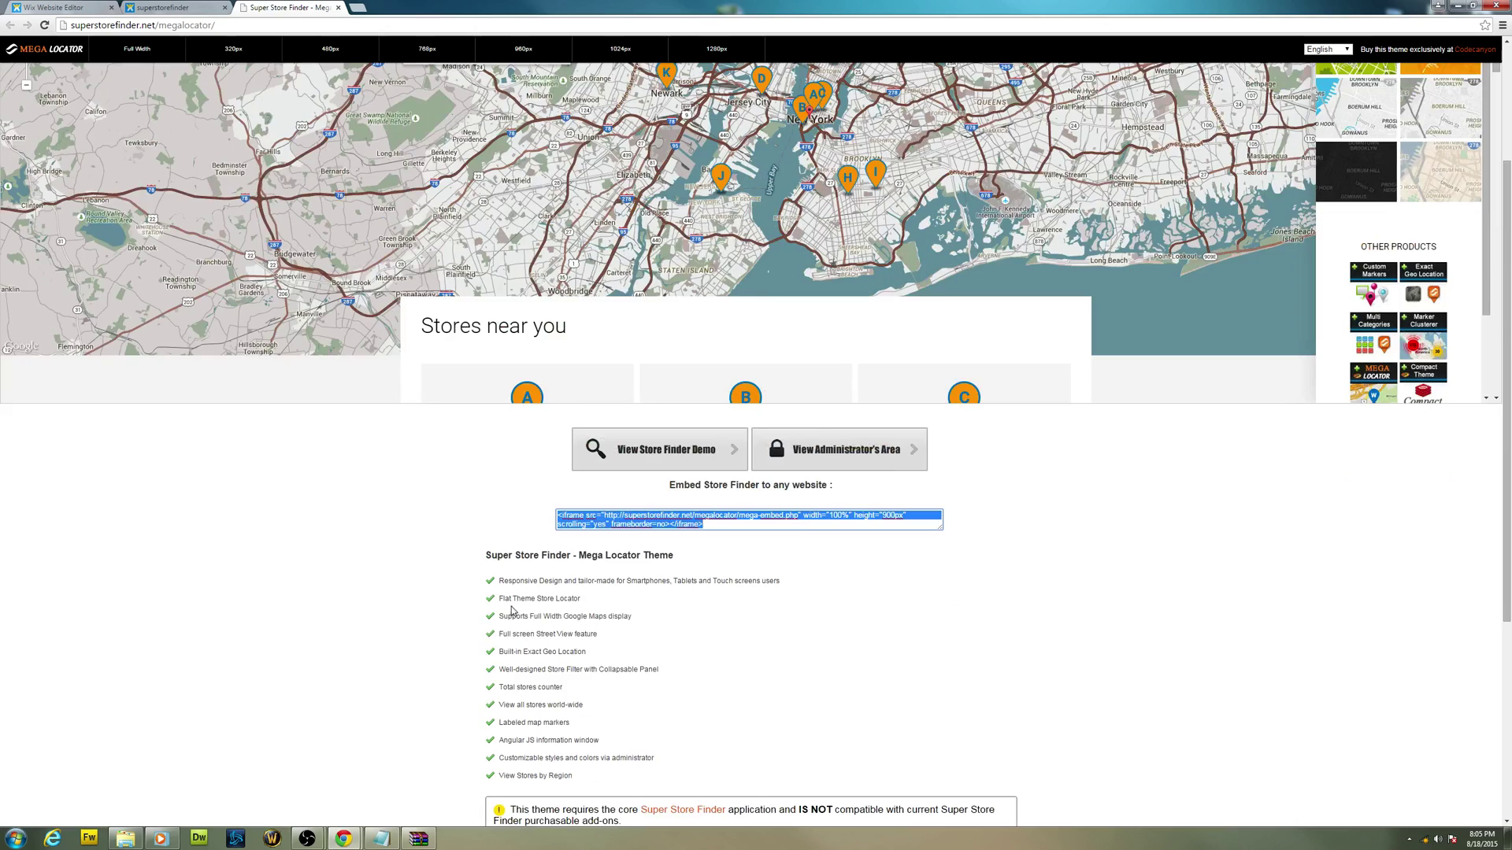
scroll(818, 607, up, 3)
click(850, 650)
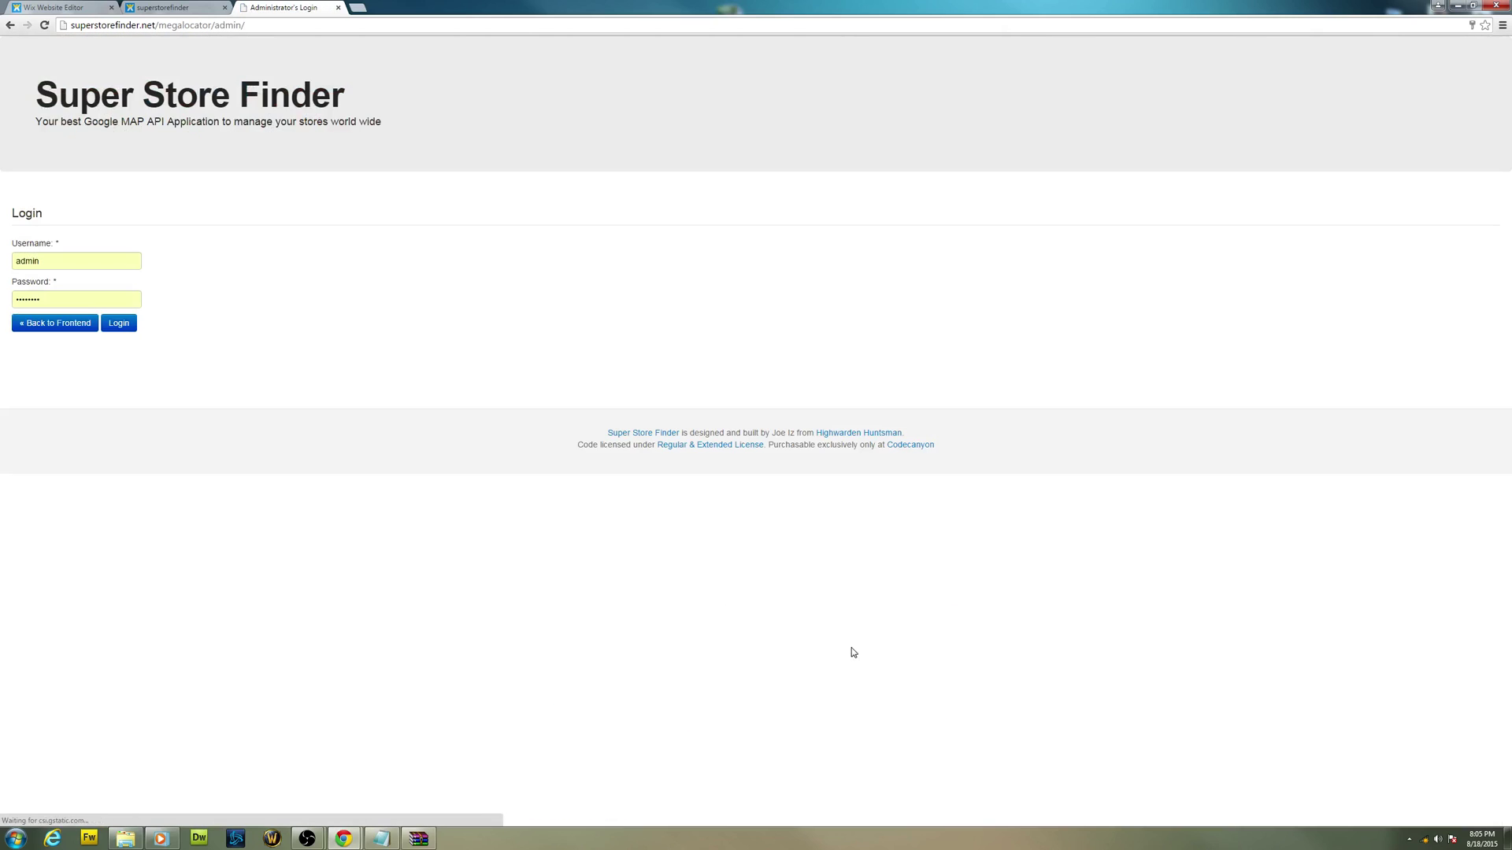
click(119, 324)
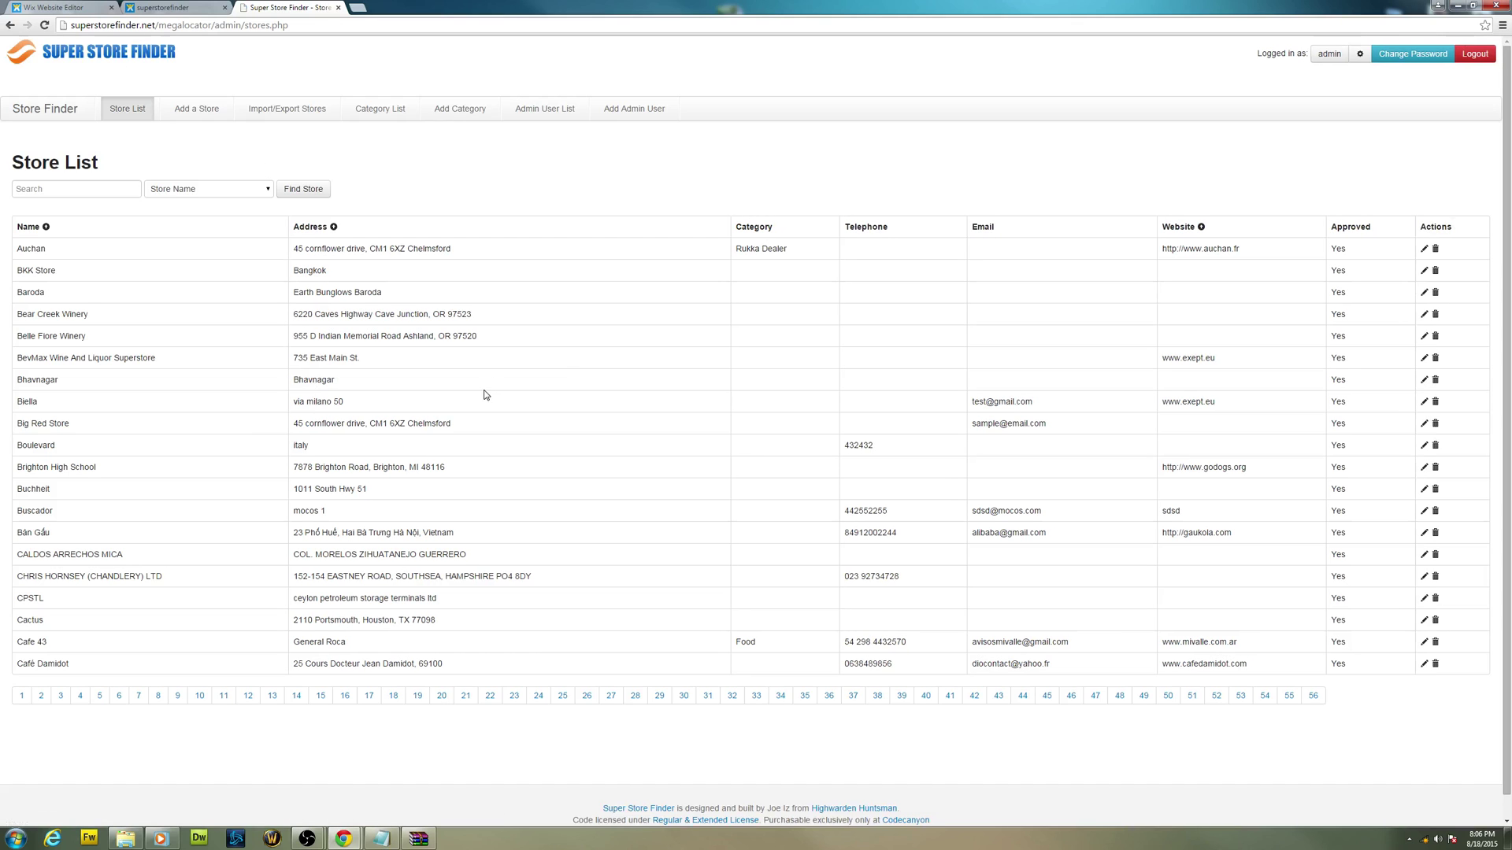
Step: Look through Add a Store, Import/Export, Category List, Add Category and Admin Users, then open settings
click(201, 118)
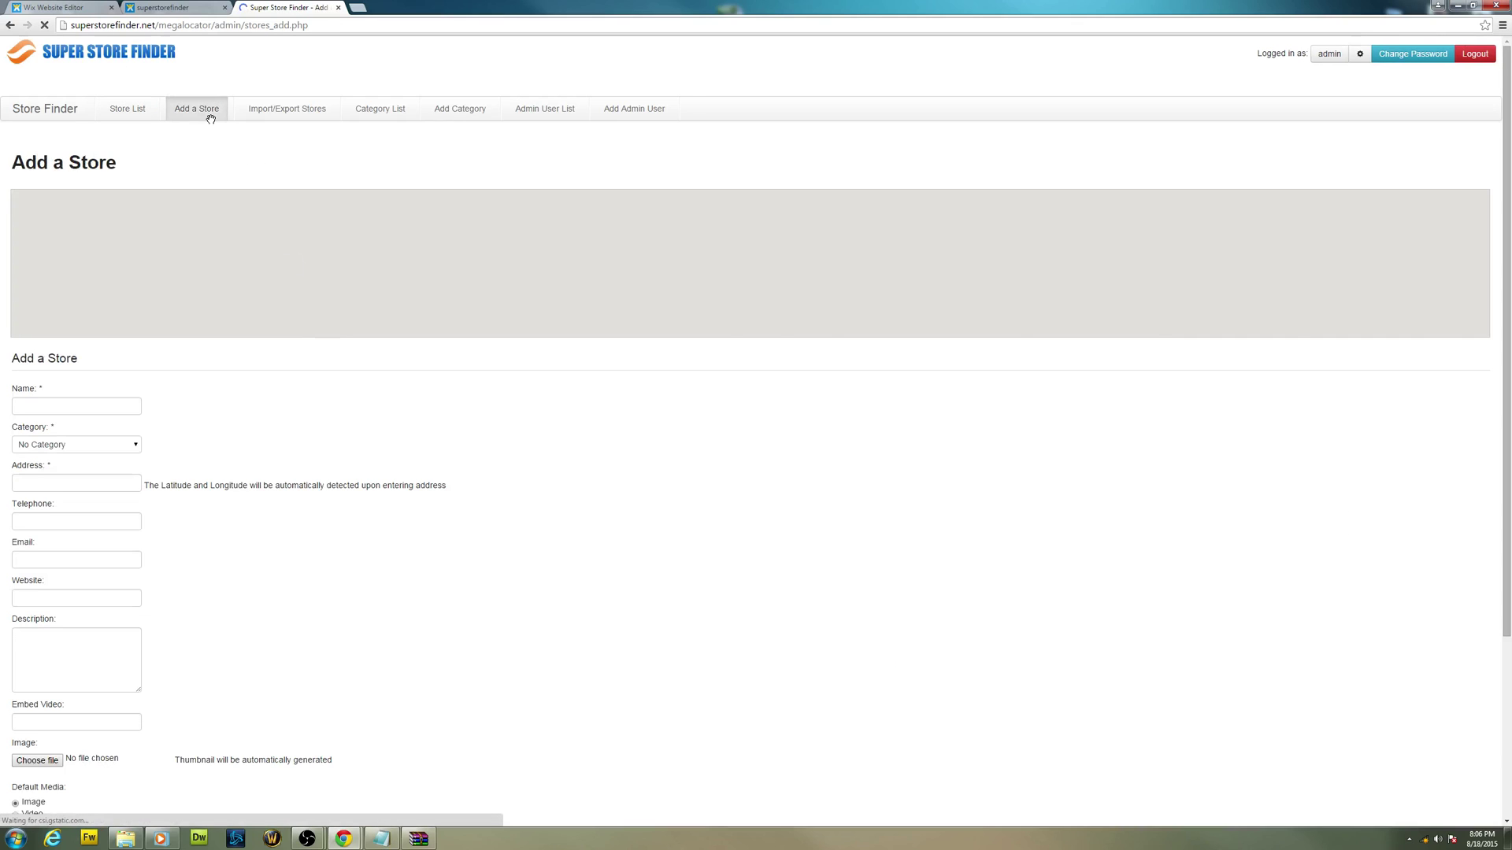
click(209, 9)
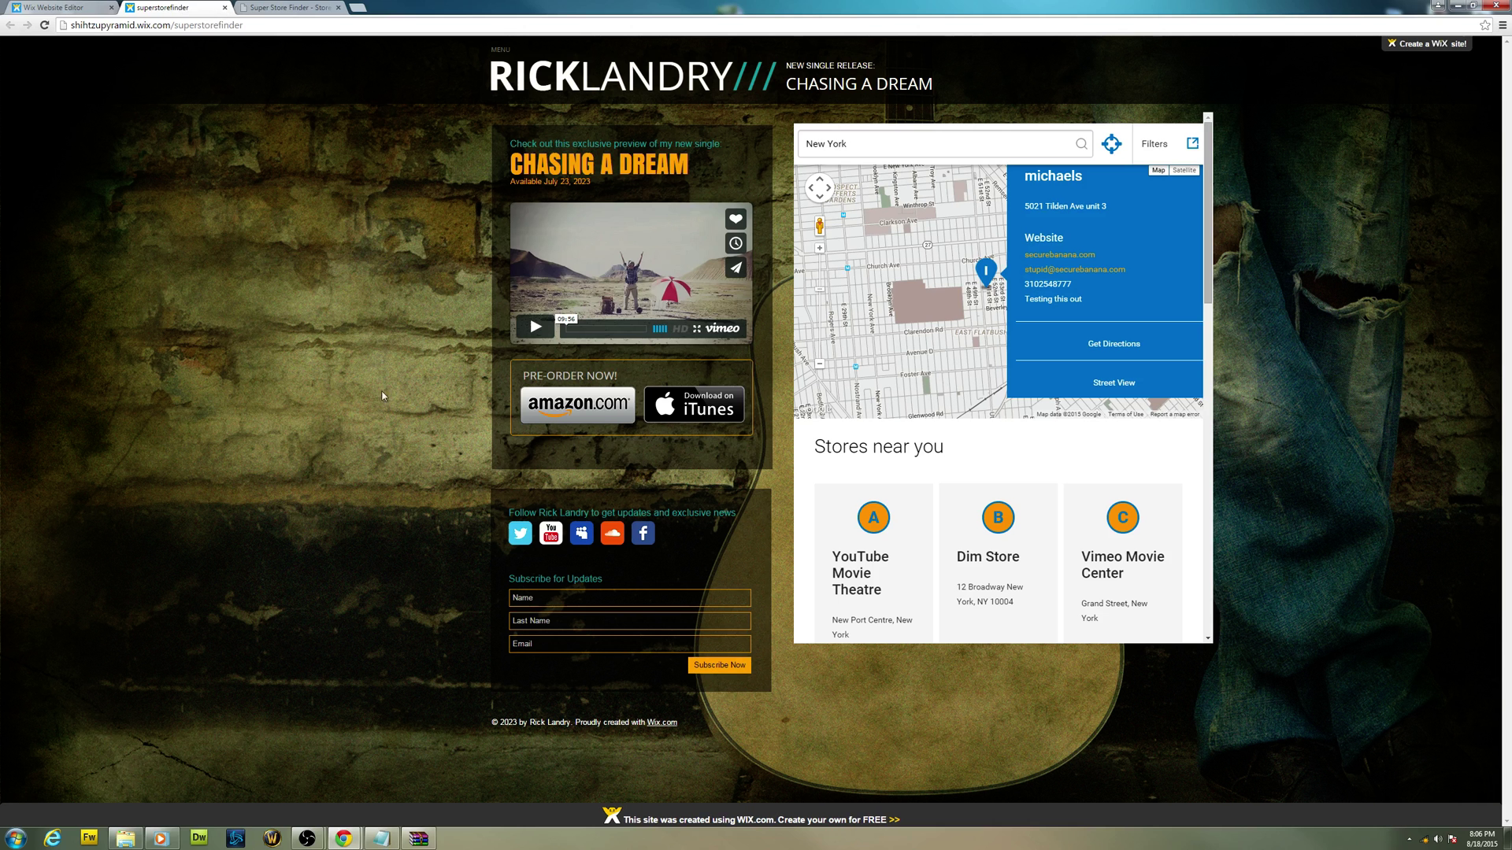
click(293, 7)
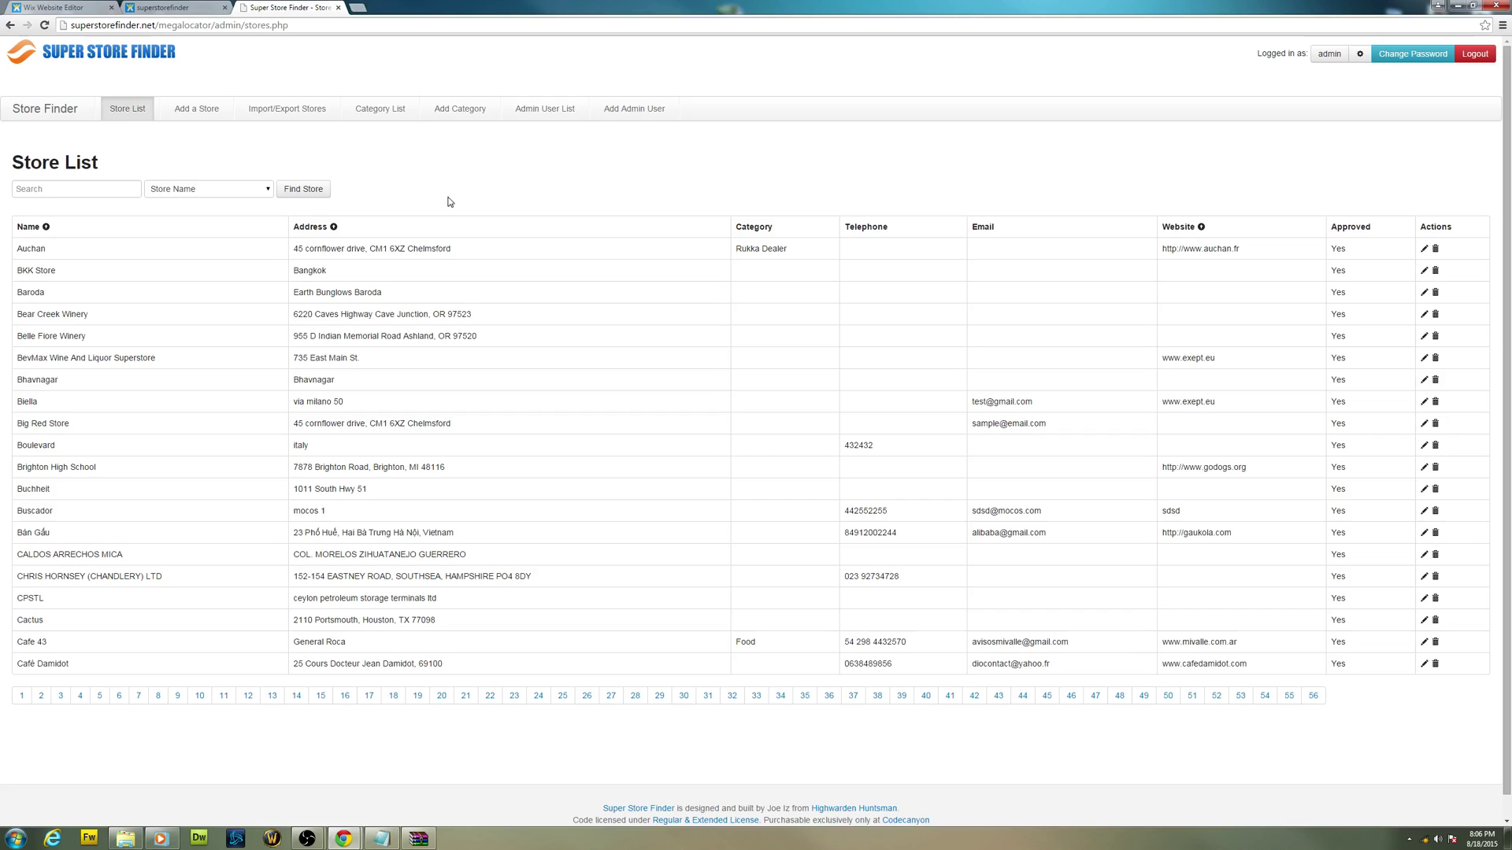
click(330, 114)
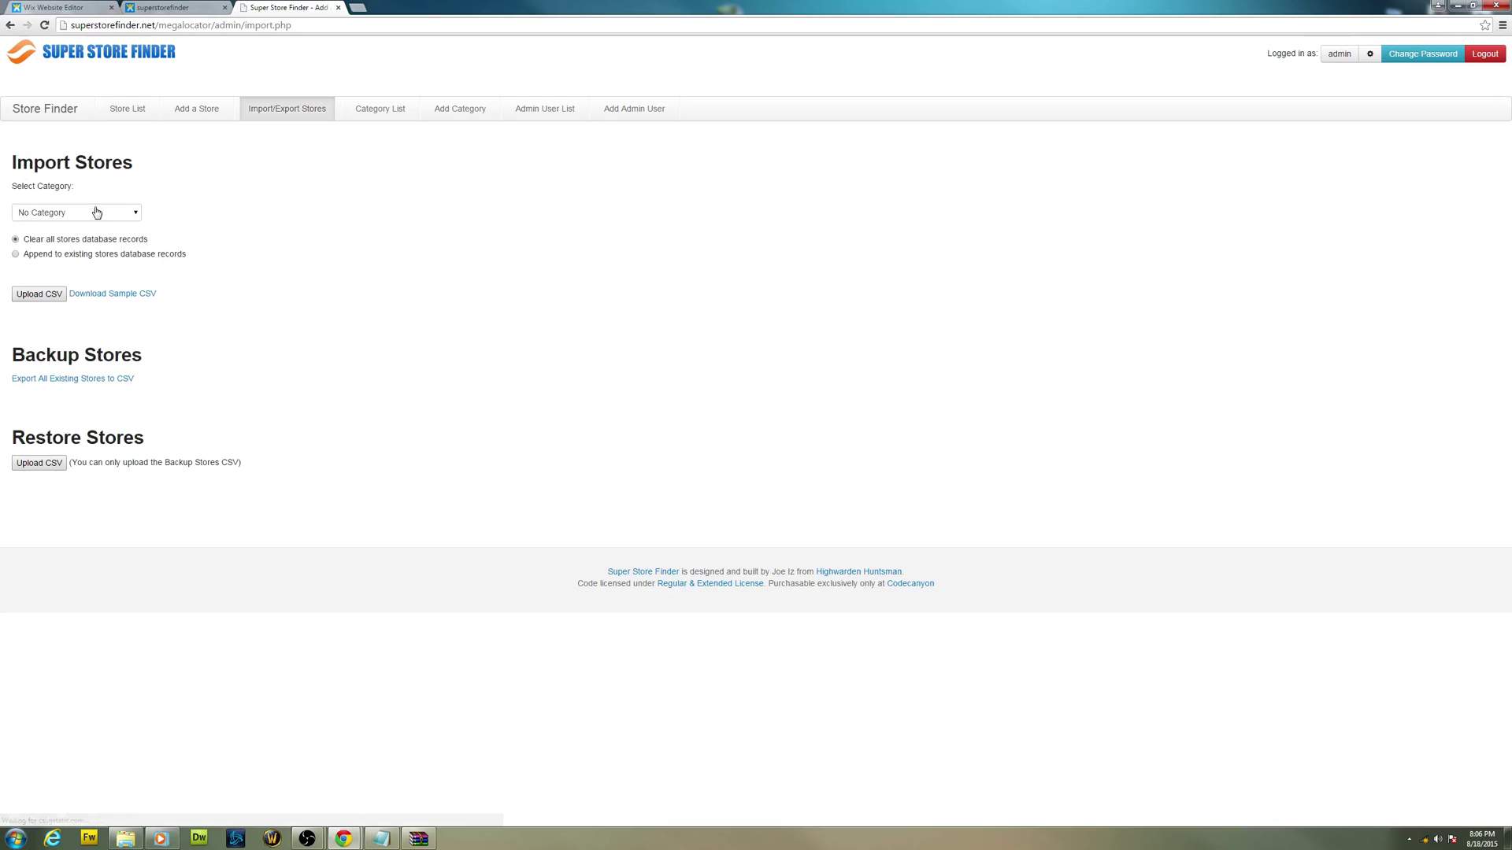
click(406, 112)
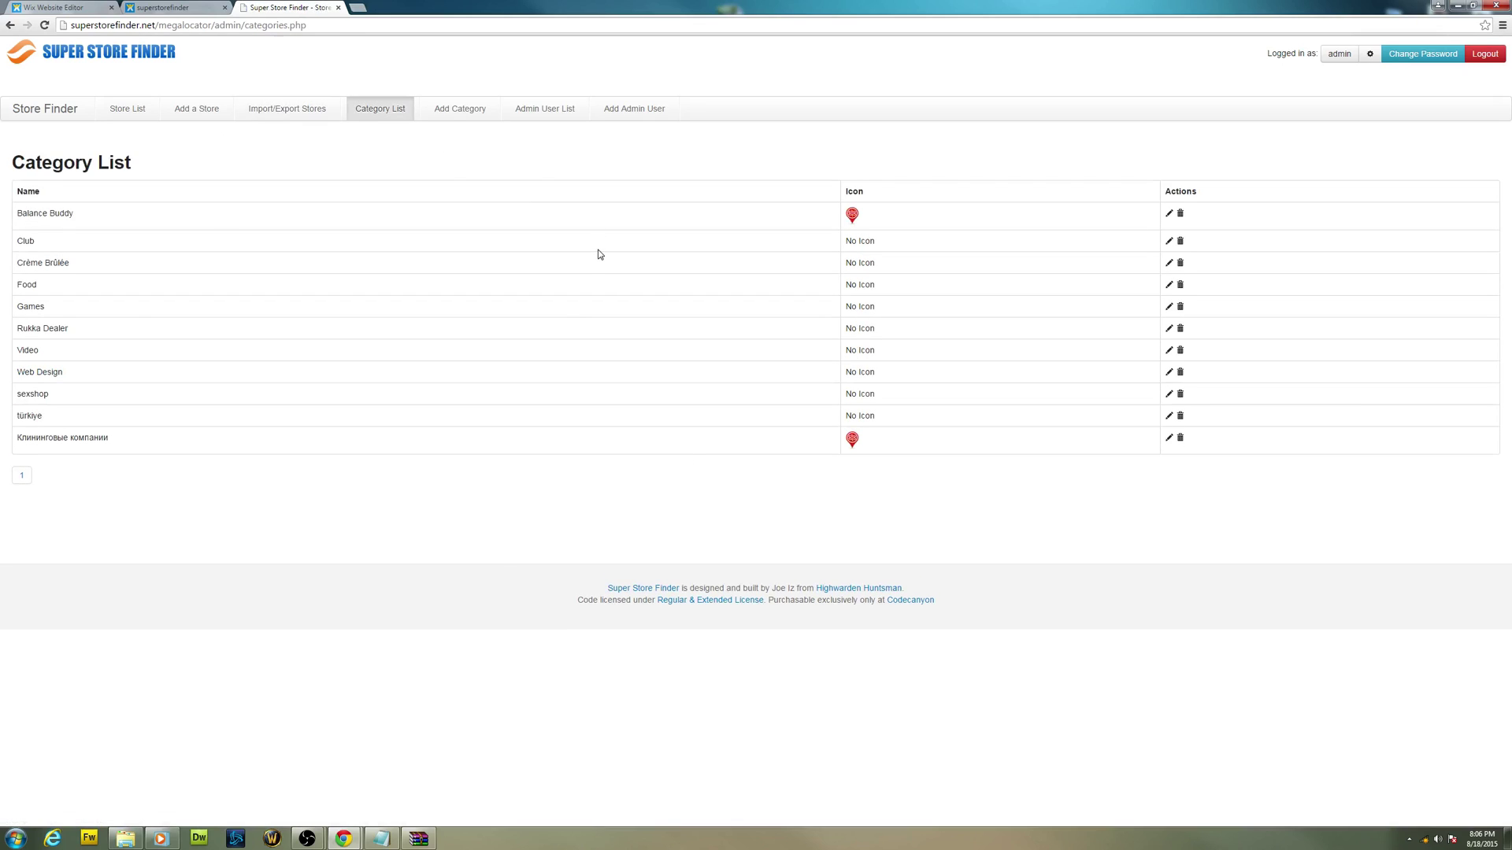
click(441, 108)
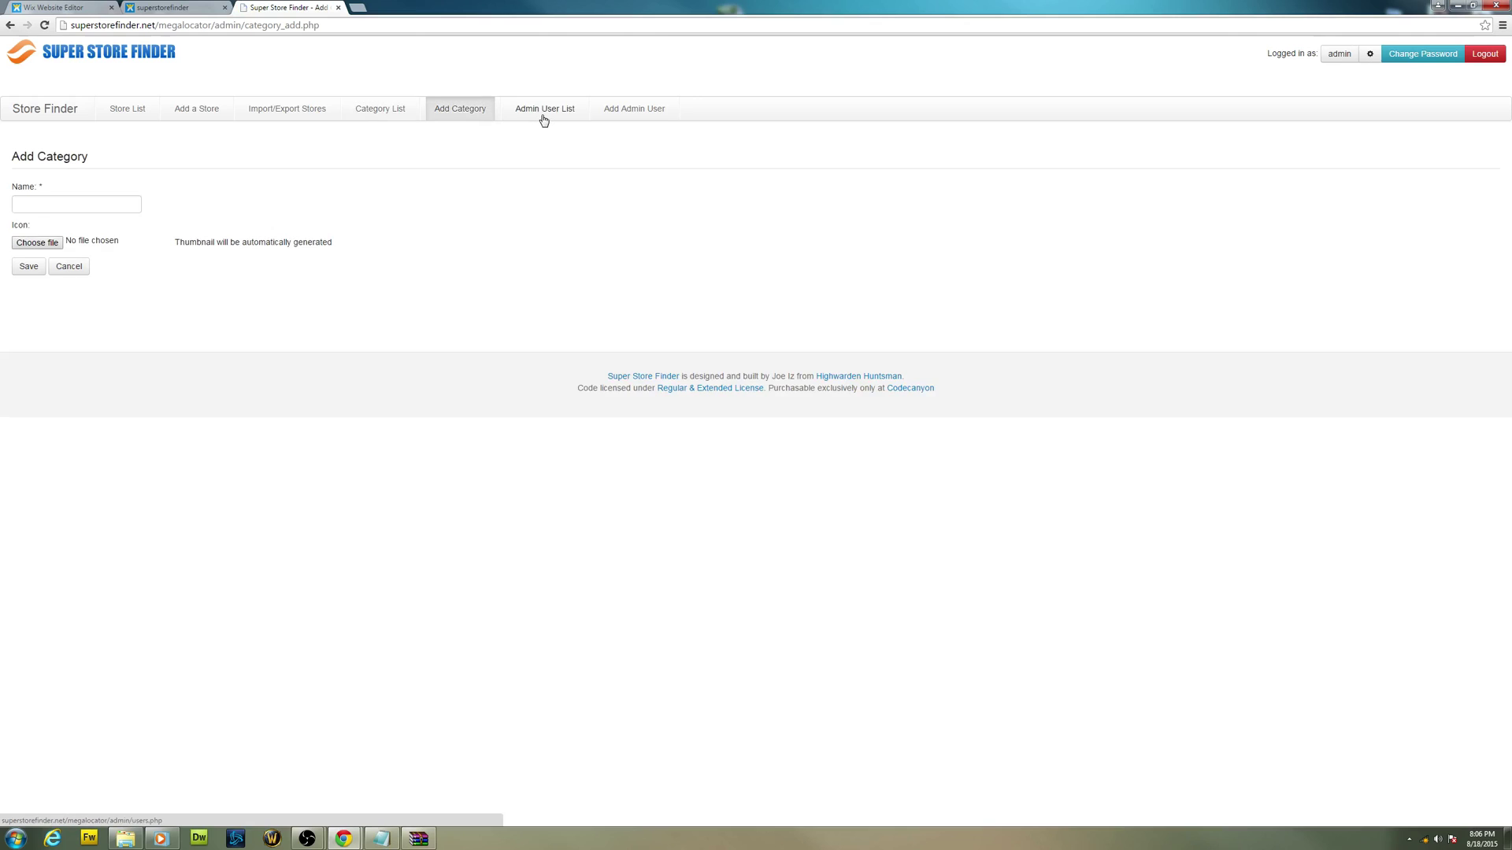
click(543, 120)
click(621, 111)
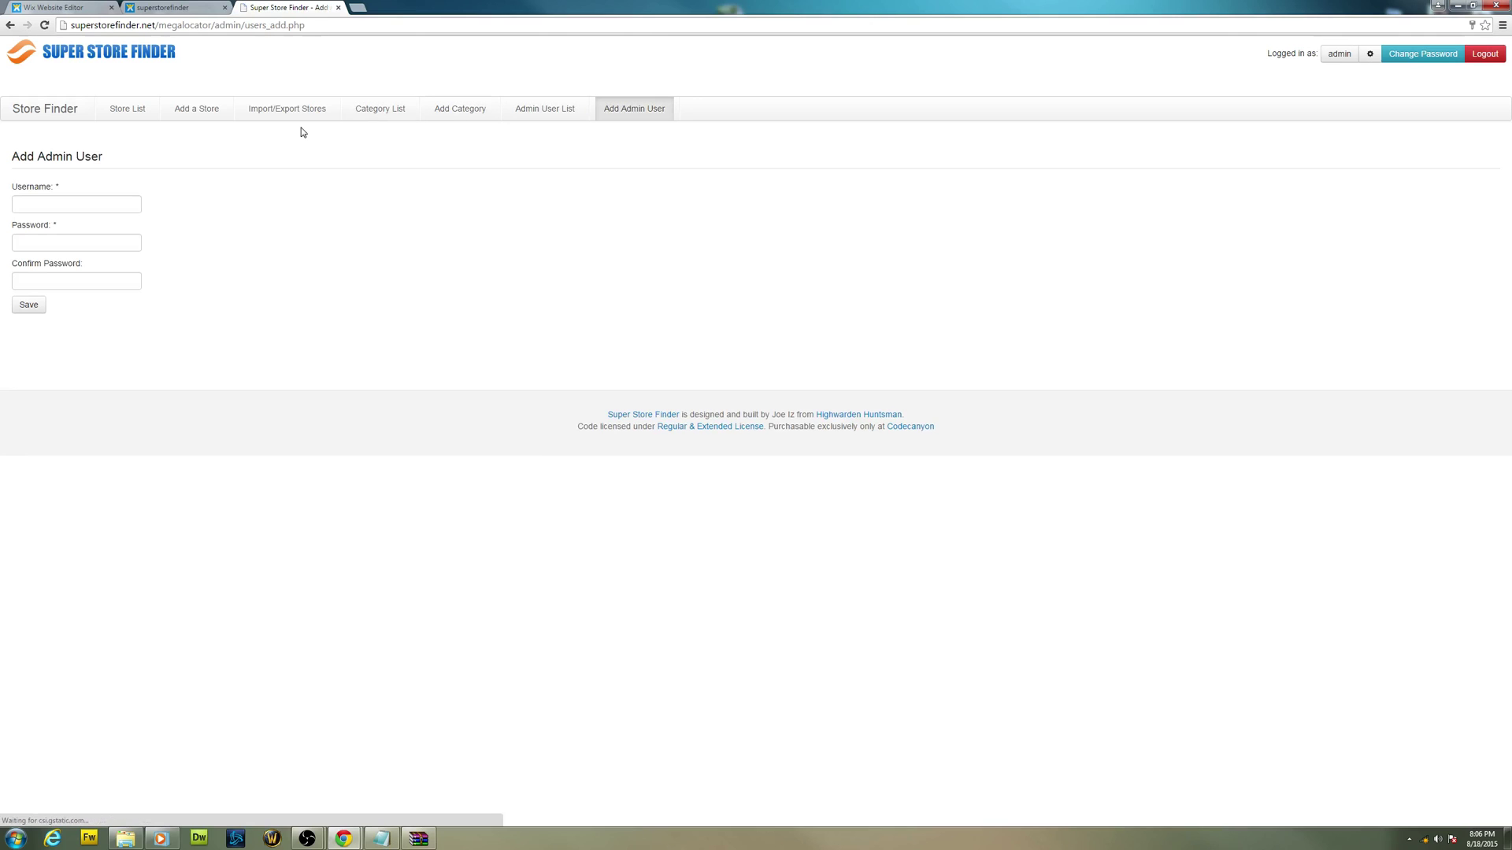
click(1370, 54)
Step: Inspect the Map Hue Color, Map Custom Code and Top Bar colour settings, then return to the live site
click(69, 493)
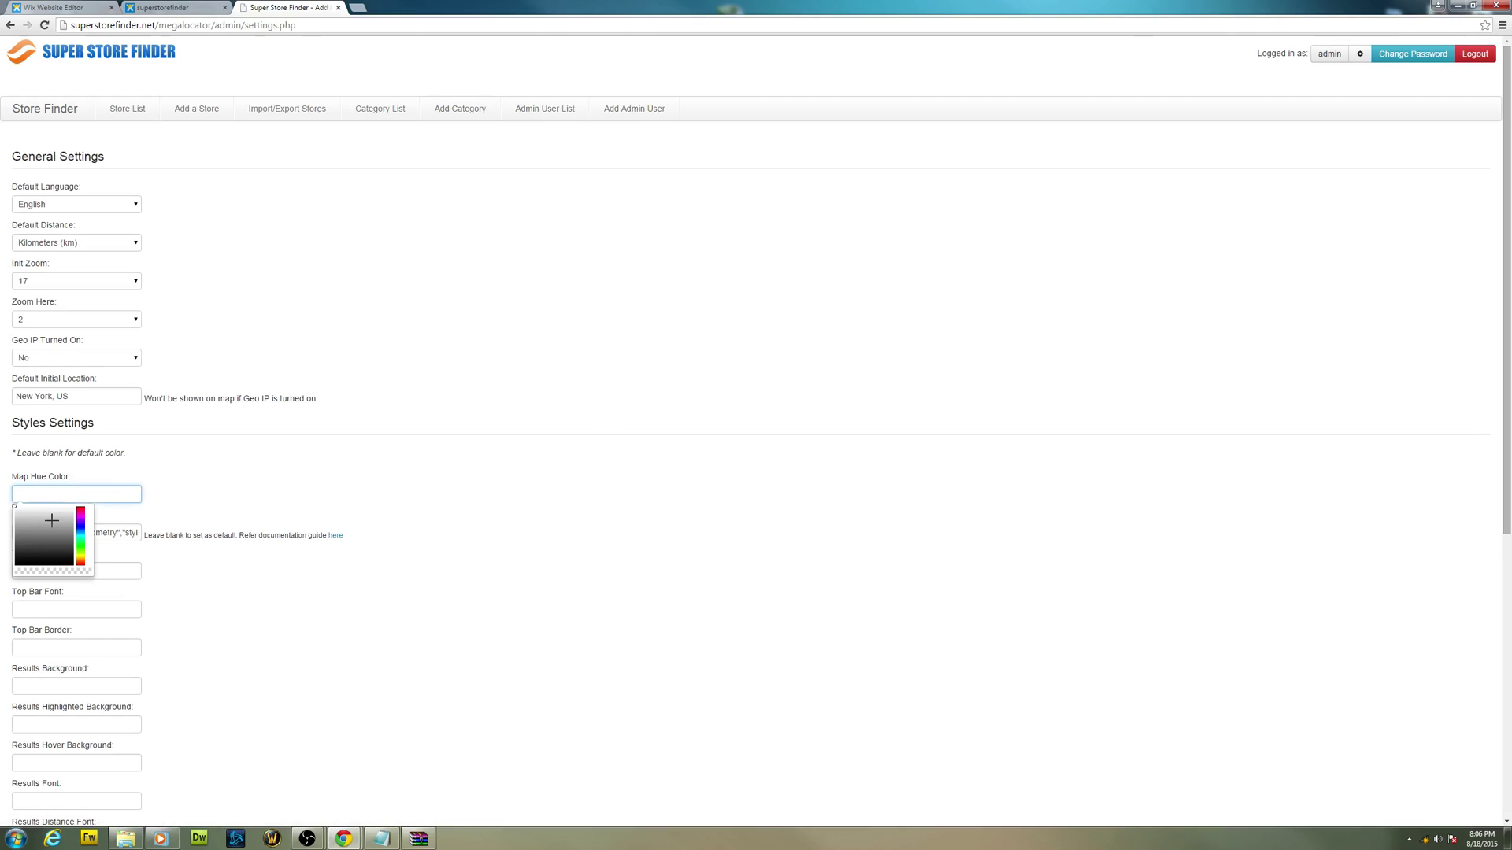
click(57, 532)
drag(42, 535, 86, 549)
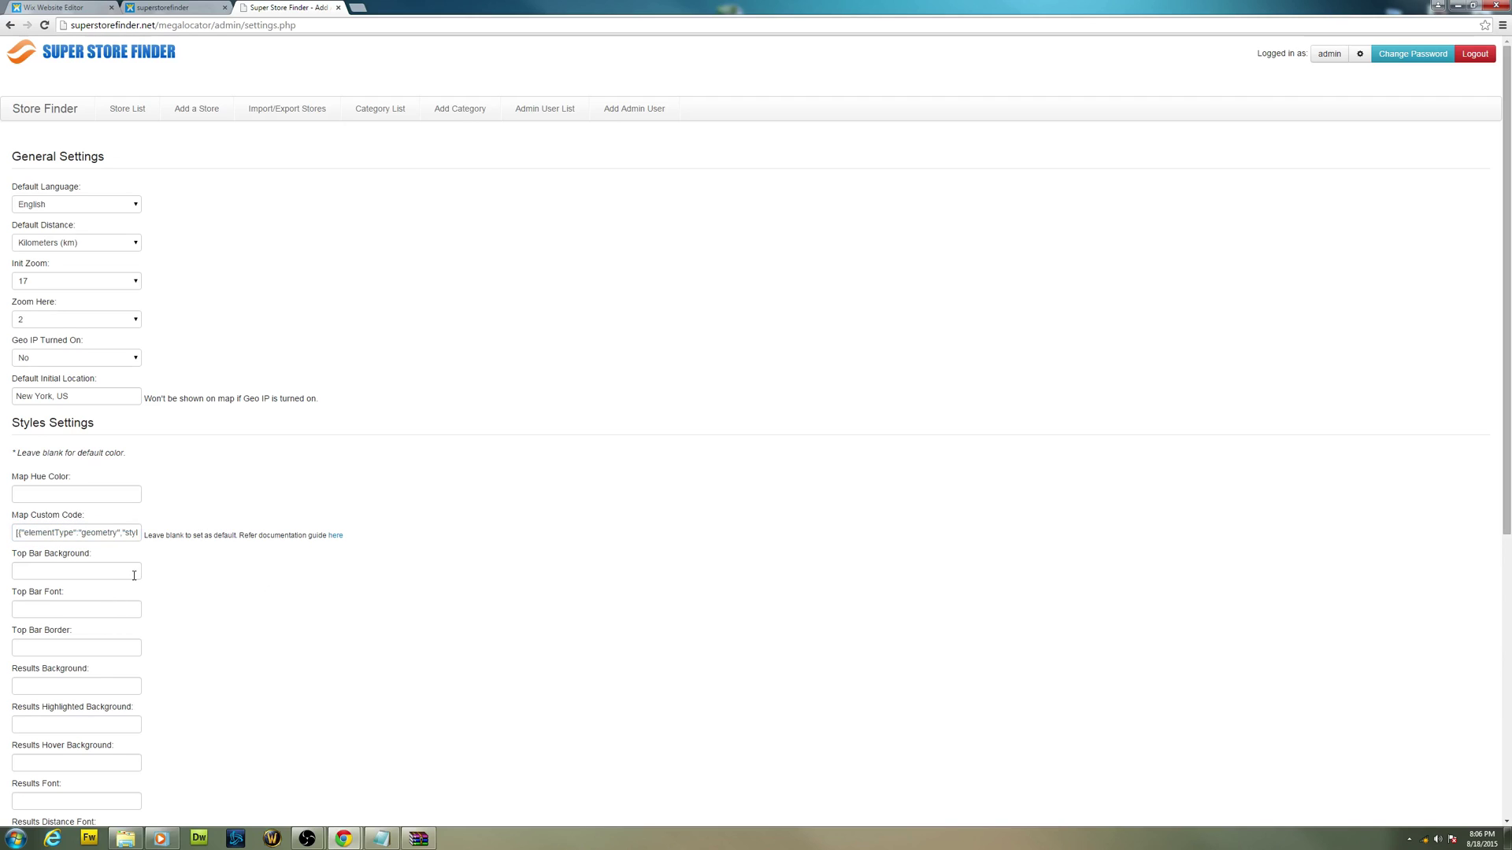
click(114, 571)
click(126, 617)
scroll(293, 611, down, 6)
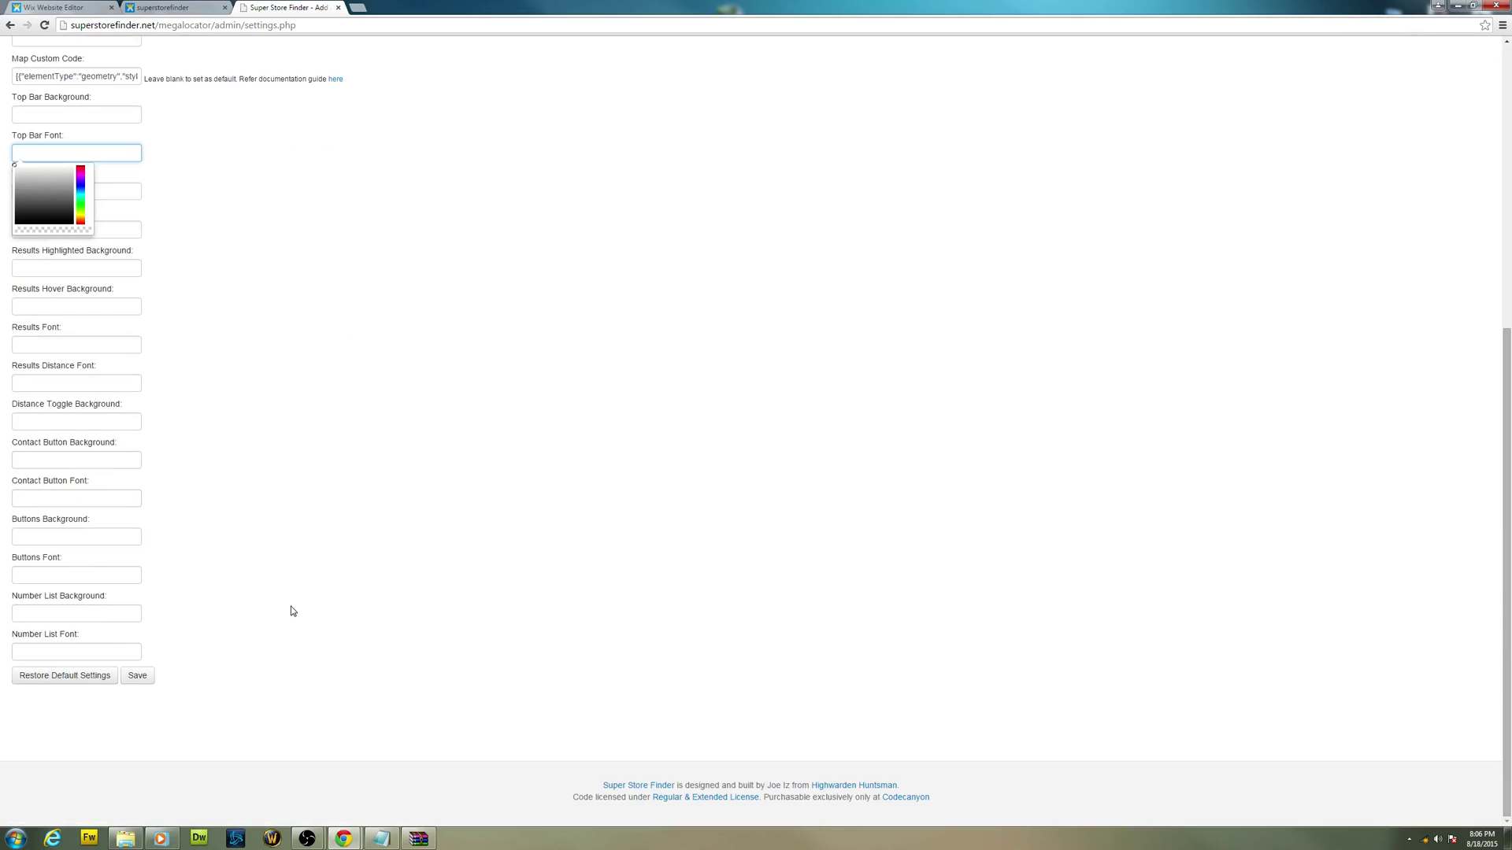
scroll(171, 630, up, 6)
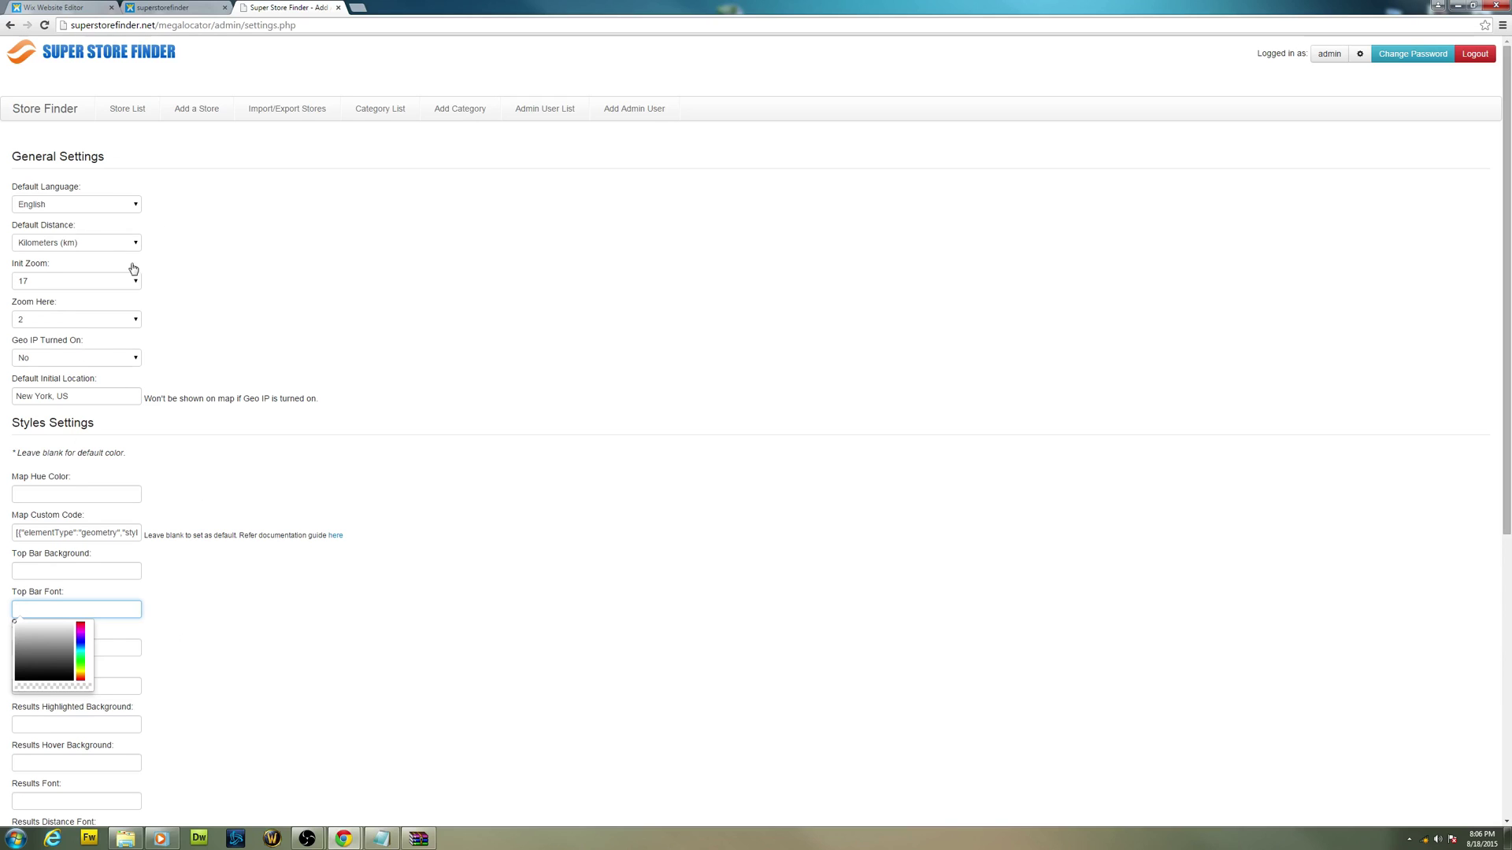
click(178, 7)
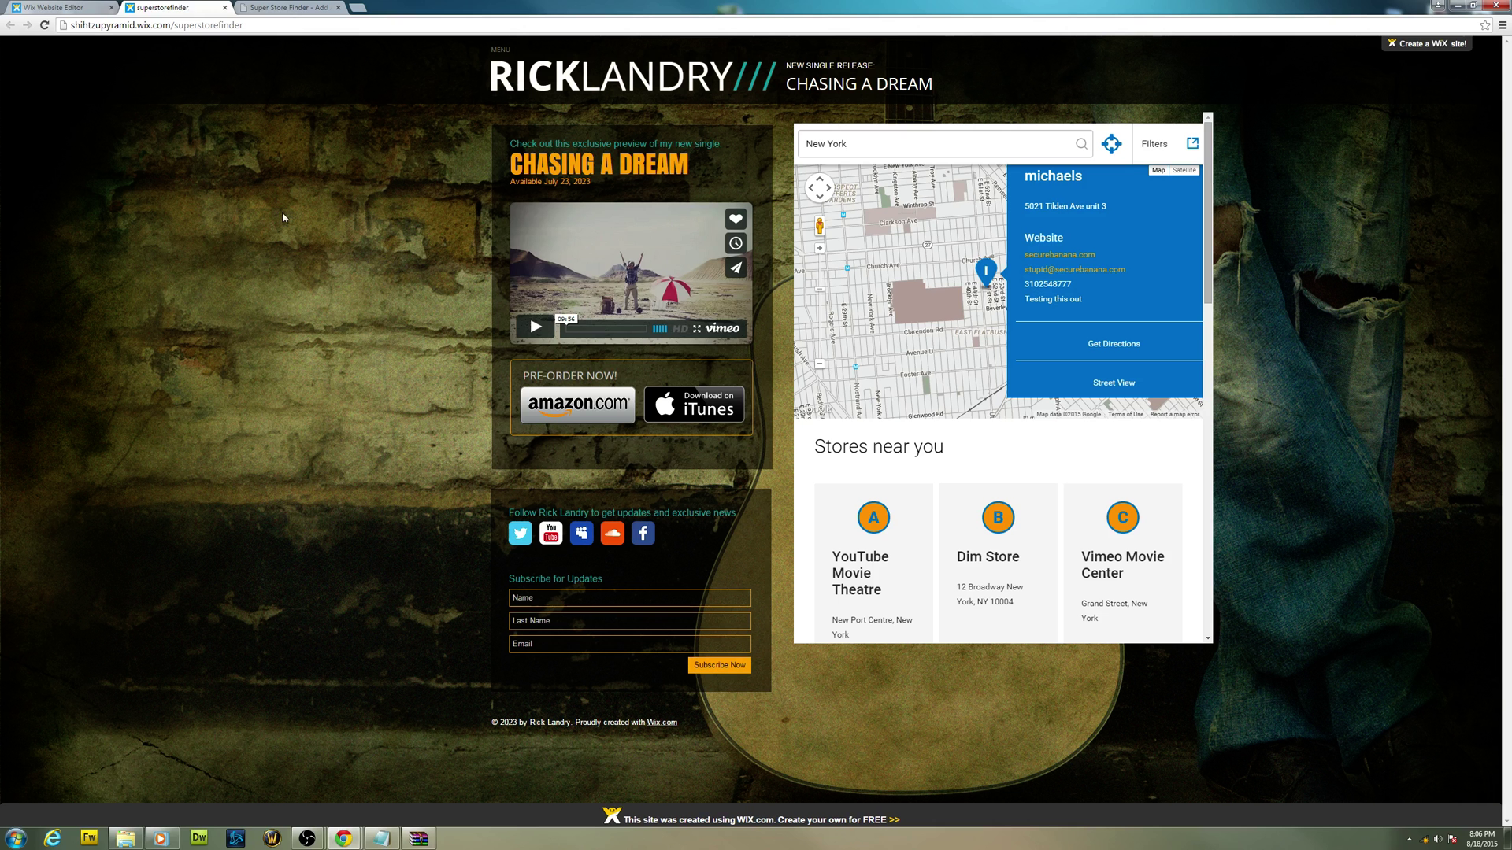